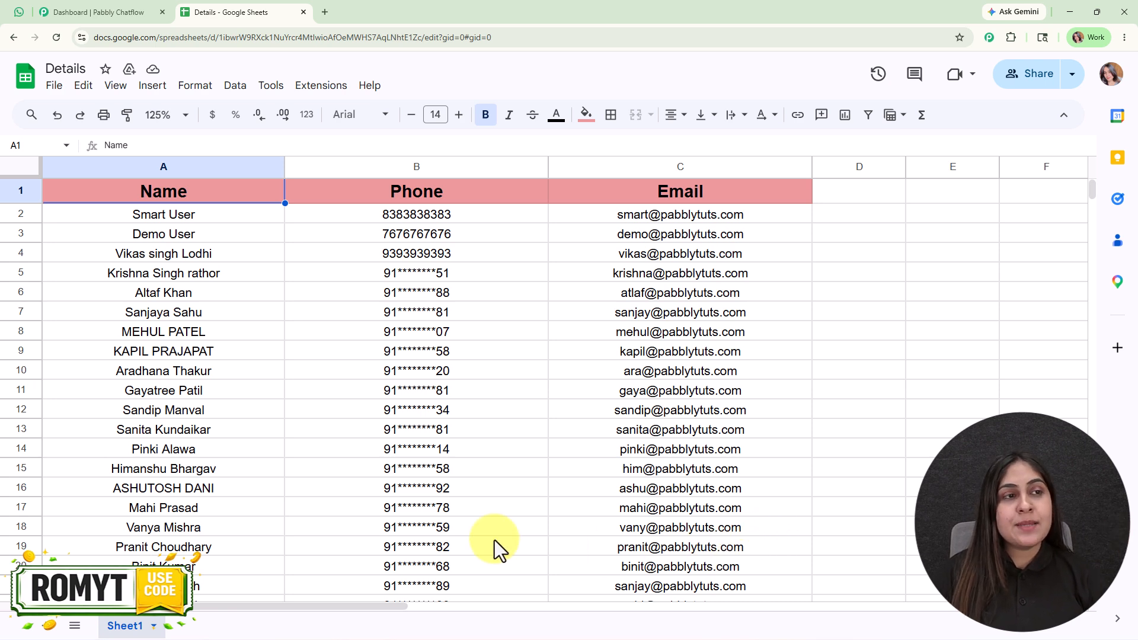
View the skincare message in the Pabbly Chatflow chat on WhatsApp Web and return to the Chatflow dashboard
{"action": "left_click", "coordinate": [19, 12]}
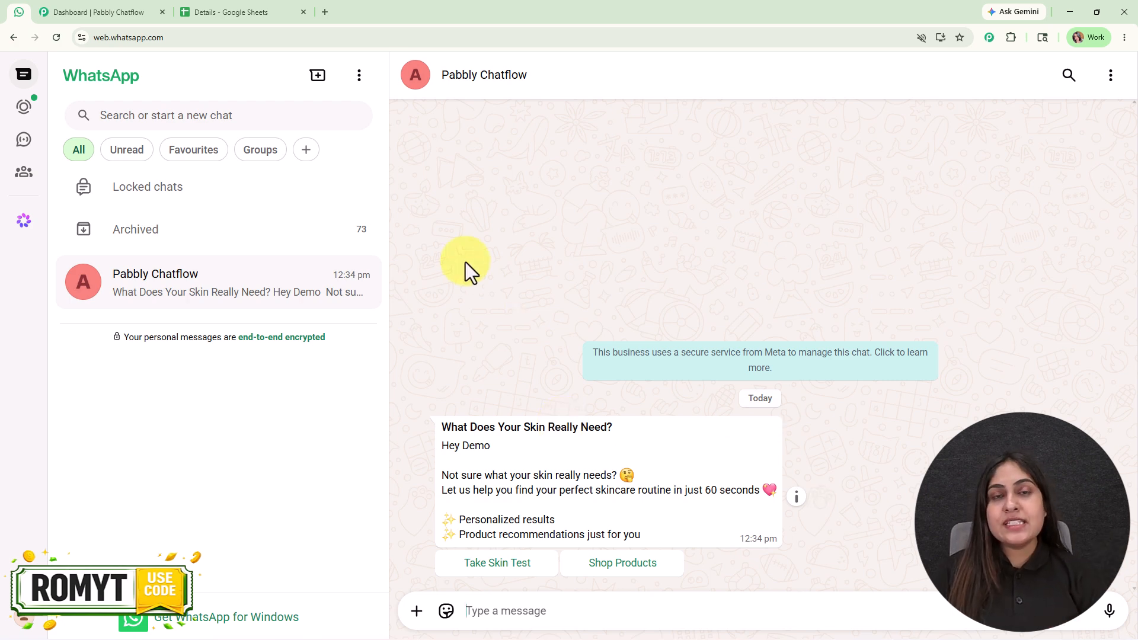
{"action": "left_click", "coordinate": [98, 1]}
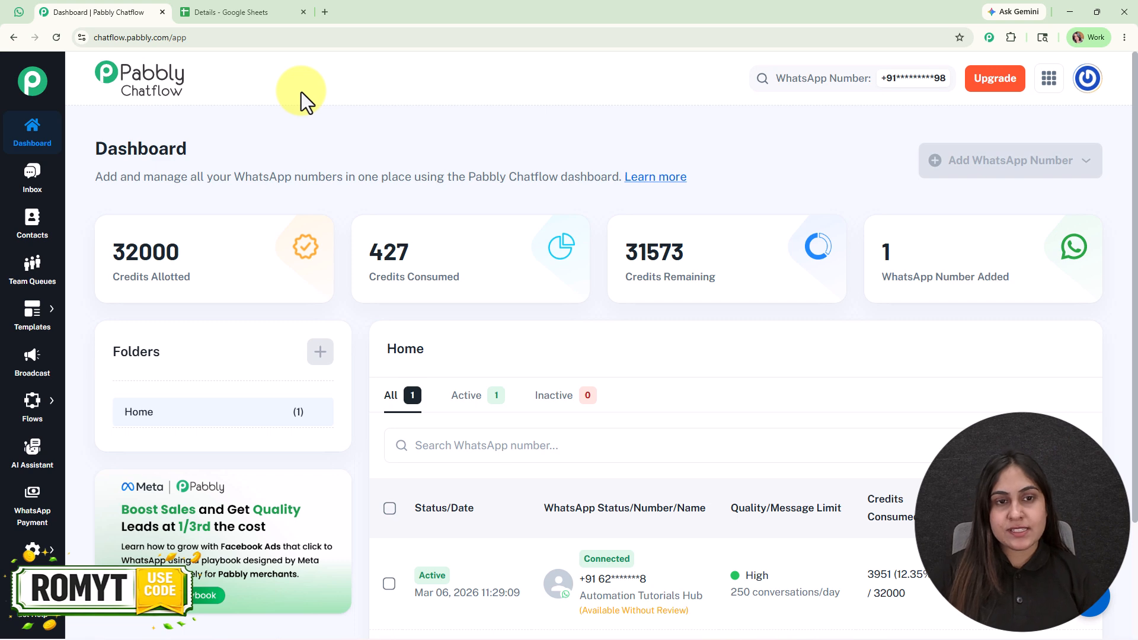
Open the Pabbly Chatflow website in a new tab, dismiss the limited-time offer and sign in
{"action": "left_click", "coordinate": [324, 12]}
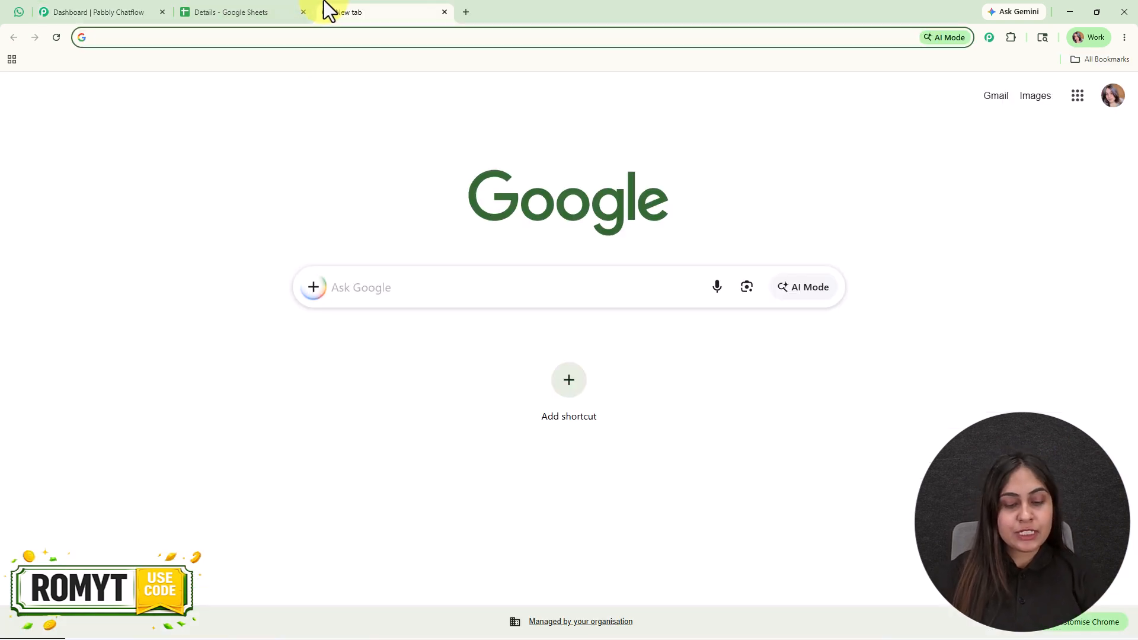
{"action": "type", "text": "pabbly.com/chatflow"}
{"action": "key", "text": "Return"}
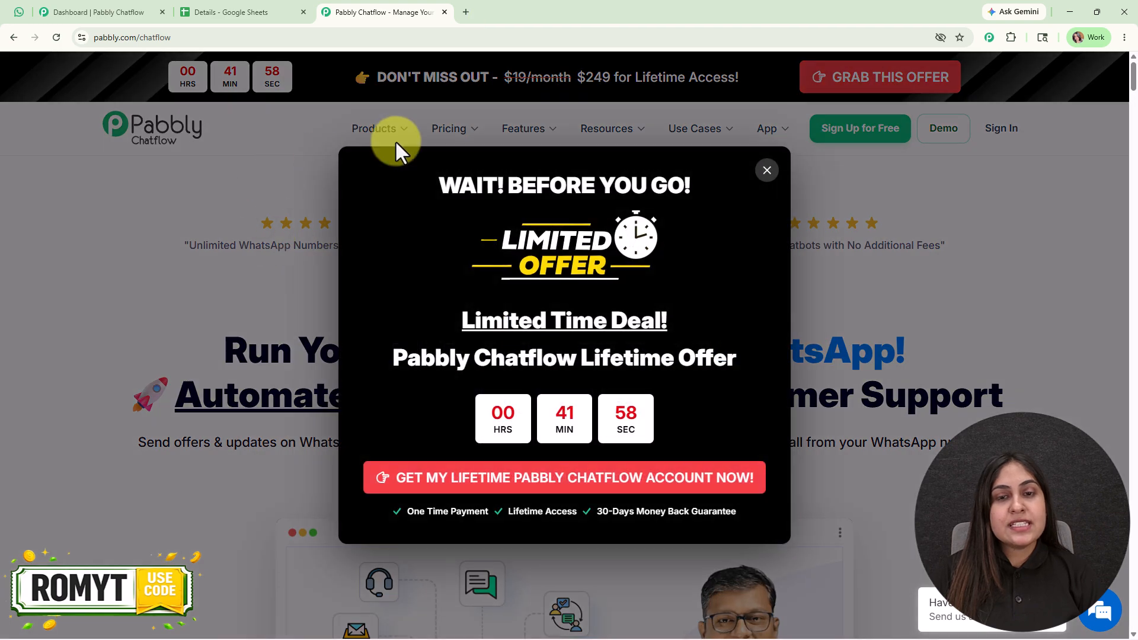
{"action": "left_click", "coordinate": [765, 174]}
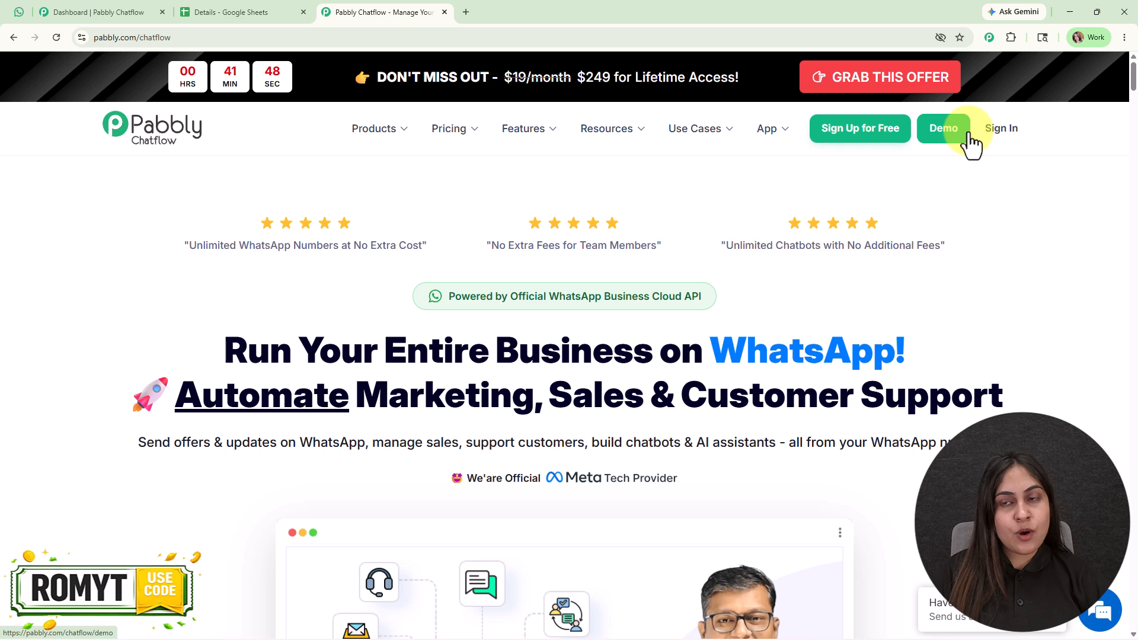
{"action": "left_click", "coordinate": [996, 130]}
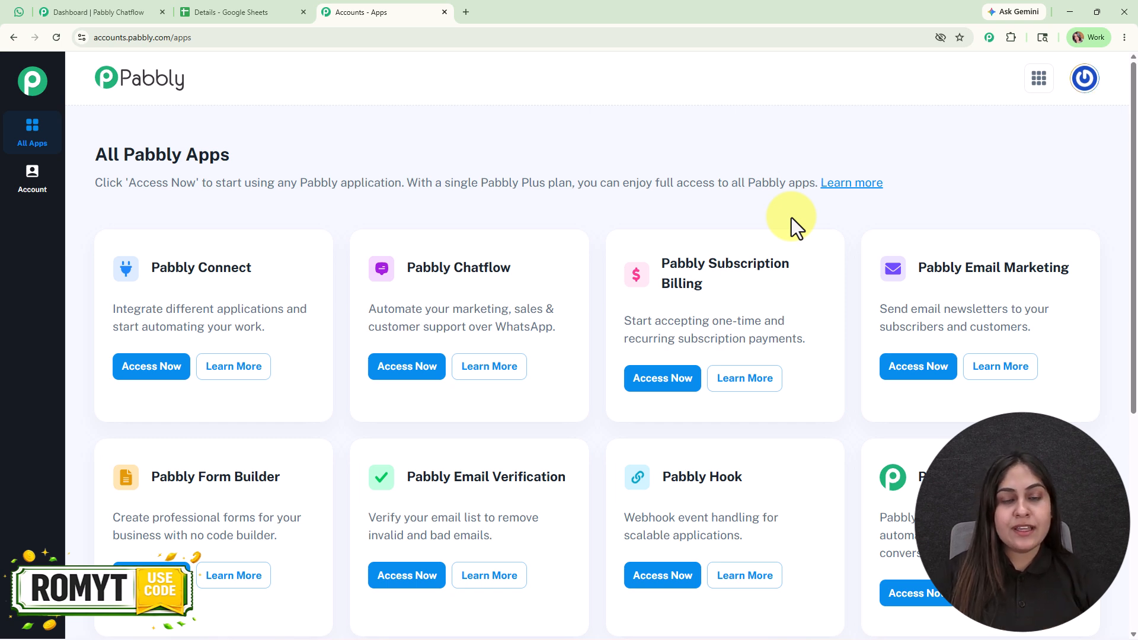
Launch Pabbly Chatflow from the All Pabbly Apps page, close that duplicate tab and return to the existing dashboard
{"action": "left_click", "coordinate": [403, 368]}
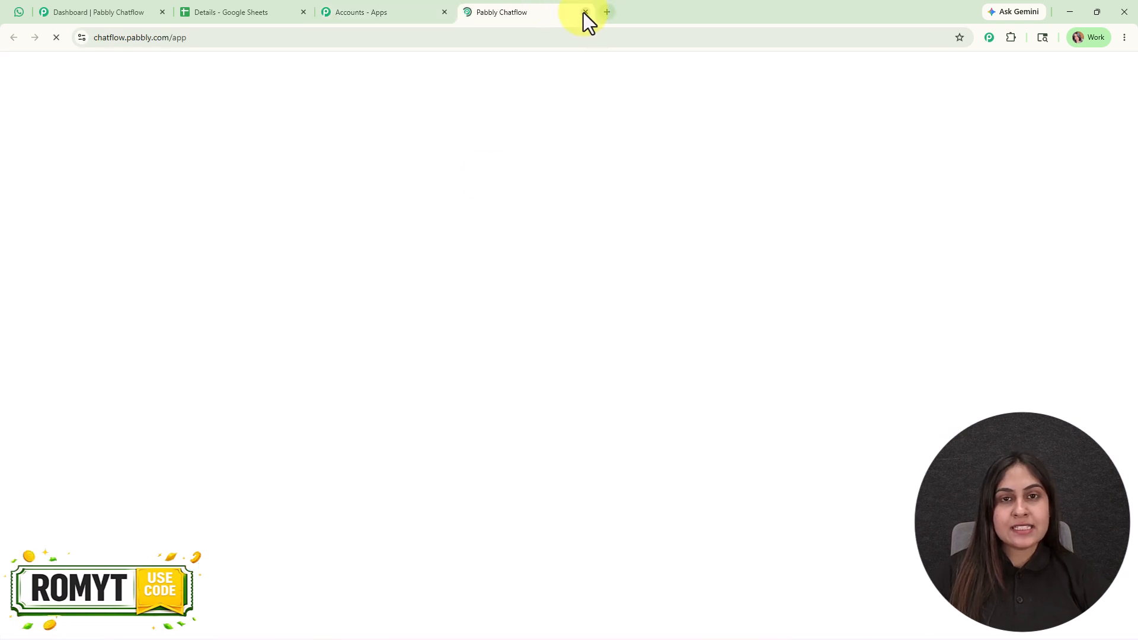
{"action": "left_click", "coordinate": [584, 13]}
{"action": "left_click", "coordinate": [113, 13]}
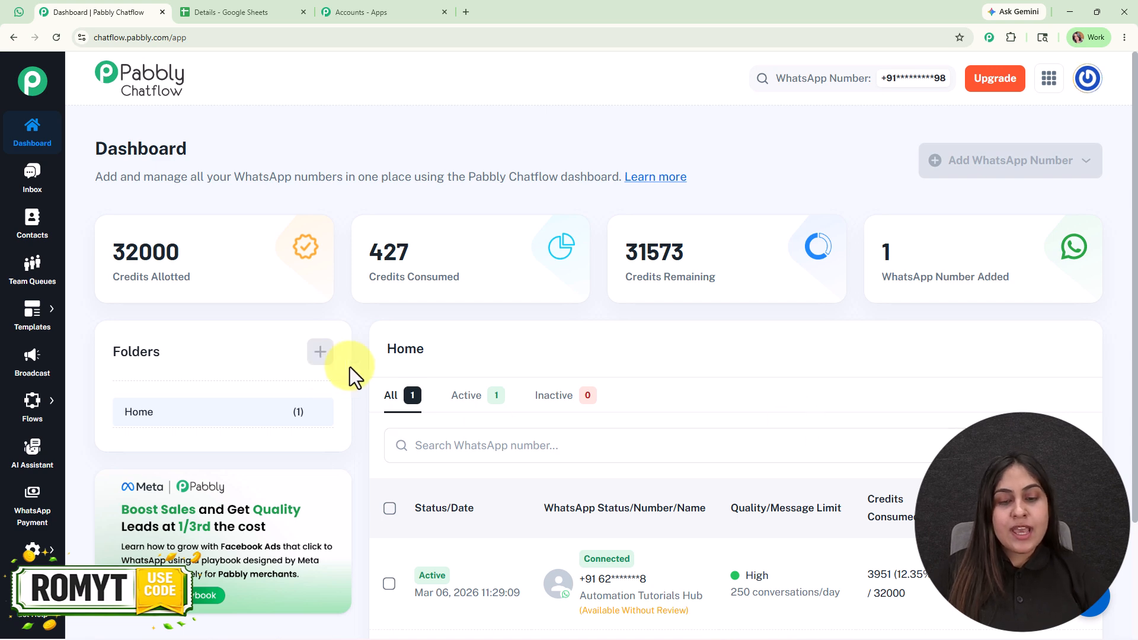
Examine the connected WhatsApp number on the Chatflow dashboard and the sample skincare message in WhatsApp Web
{"action": "scroll", "coordinate": [787, 427], "scroll_direction": "down", "scroll_amount": 3}
{"action": "mouse_move", "coordinate": [750, 445]}
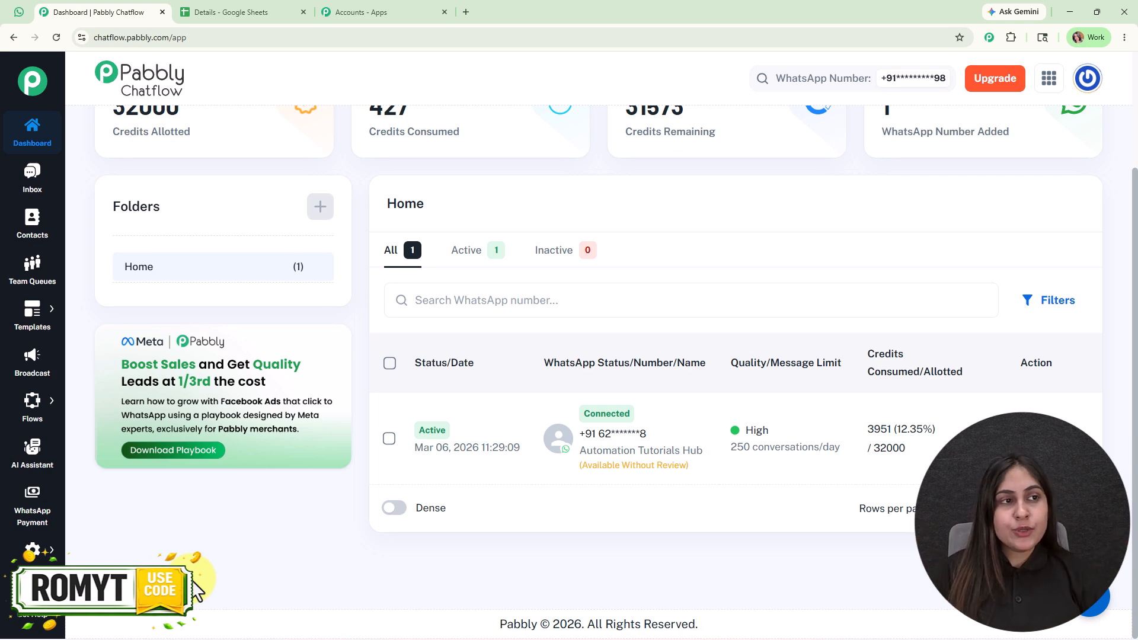
{"action": "scroll", "coordinate": [191, 579], "scroll_direction": "up", "scroll_amount": 3}
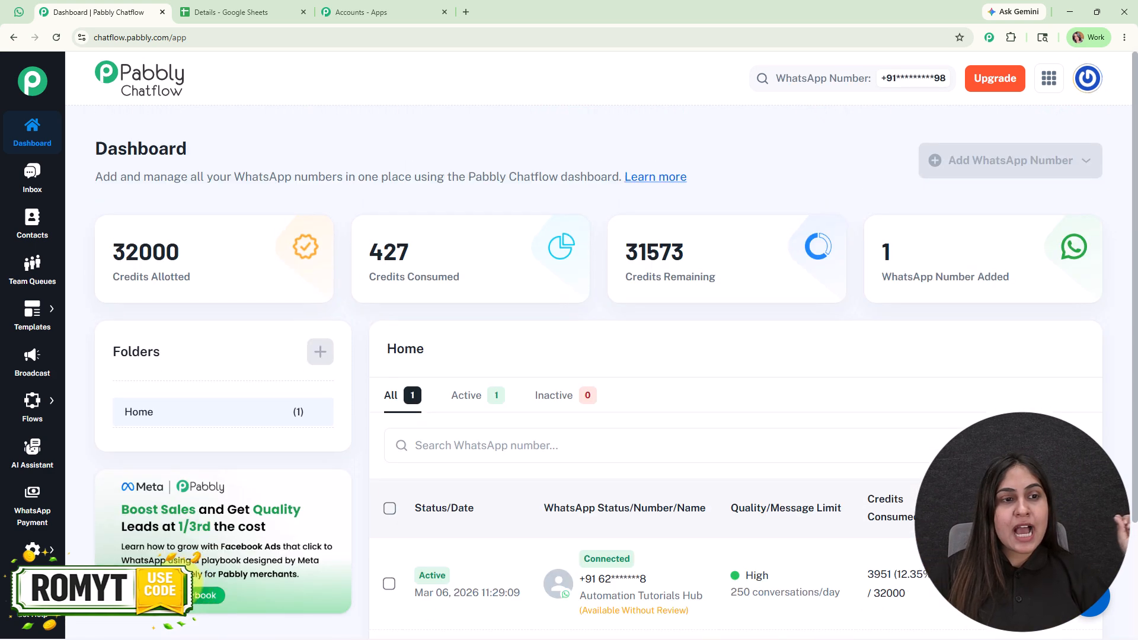
{"action": "left_click", "coordinate": [12, 8]}
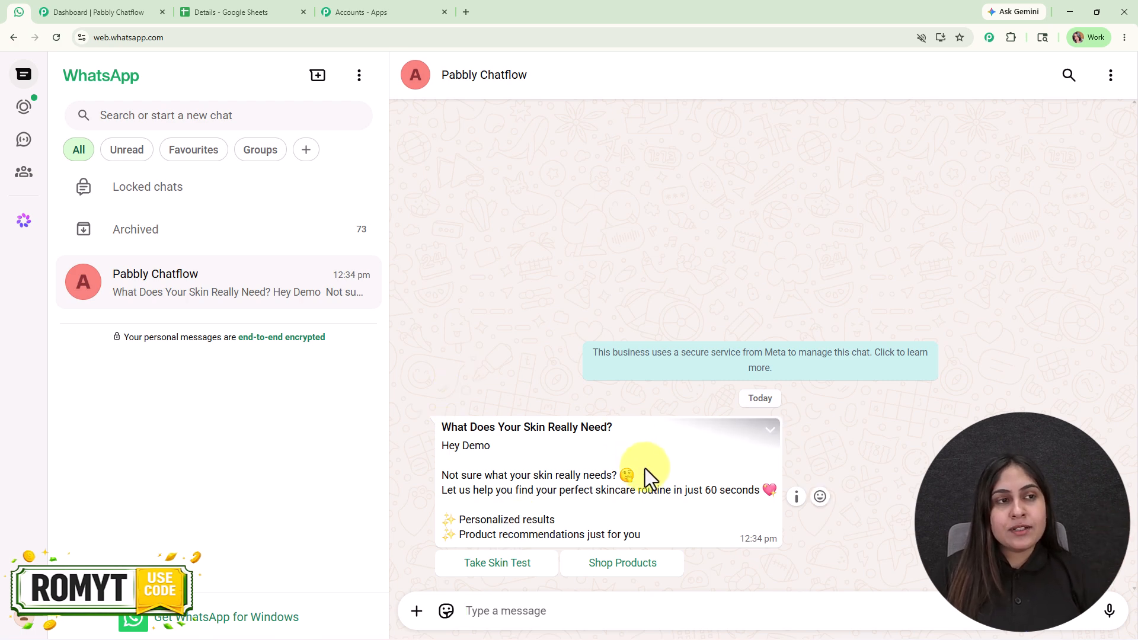
{"action": "left_click", "coordinate": [138, 11]}
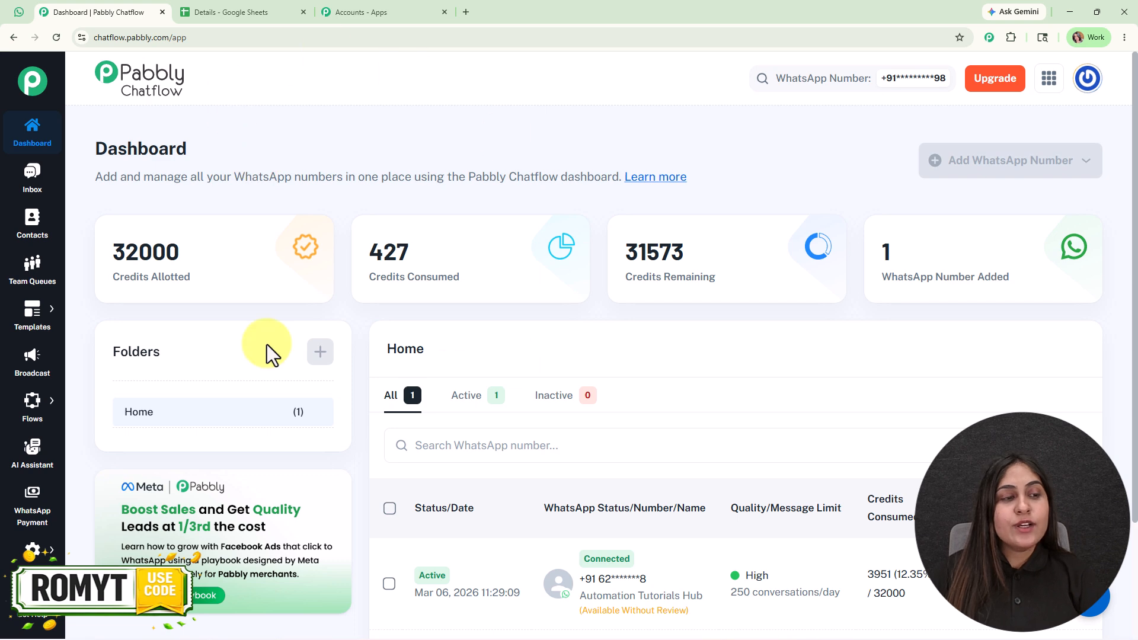
Search the WhatsApp templates for "skin", preview the skincare_test template and close the preview
{"action": "mouse_move", "coordinate": [56, 307]}
{"action": "left_click", "coordinate": [104, 301]}
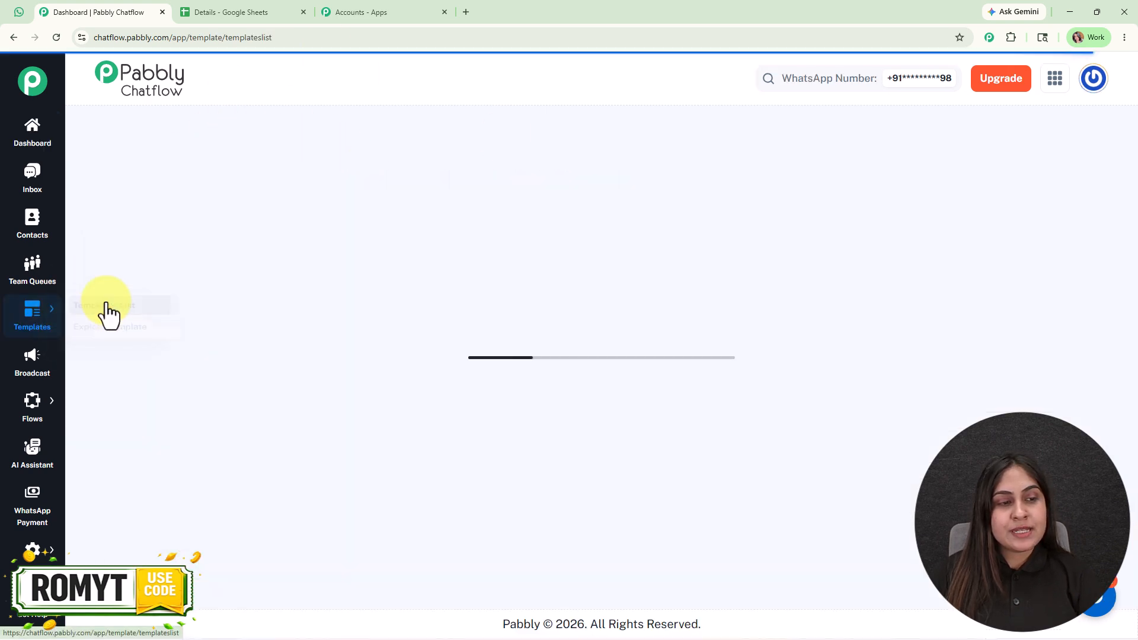
{"action": "scroll", "coordinate": [541, 327], "scroll_direction": "down", "scroll_amount": 2}
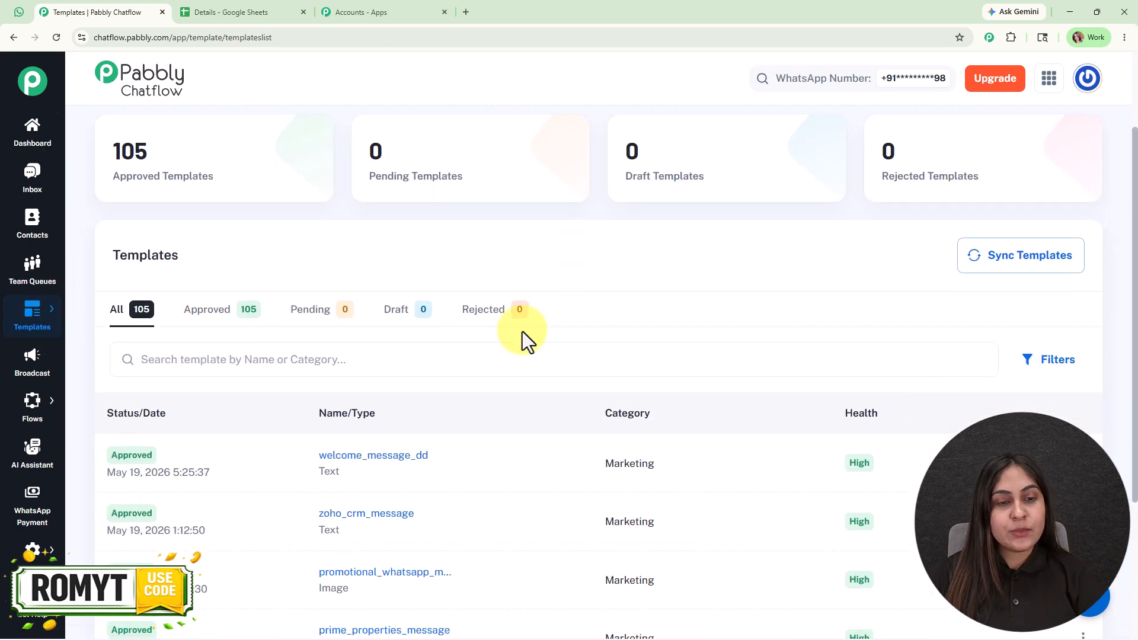
{"action": "left_click", "coordinate": [414, 358]}
{"action": "type", "text": "skin"}
{"action": "double_click", "coordinate": [360, 530]}
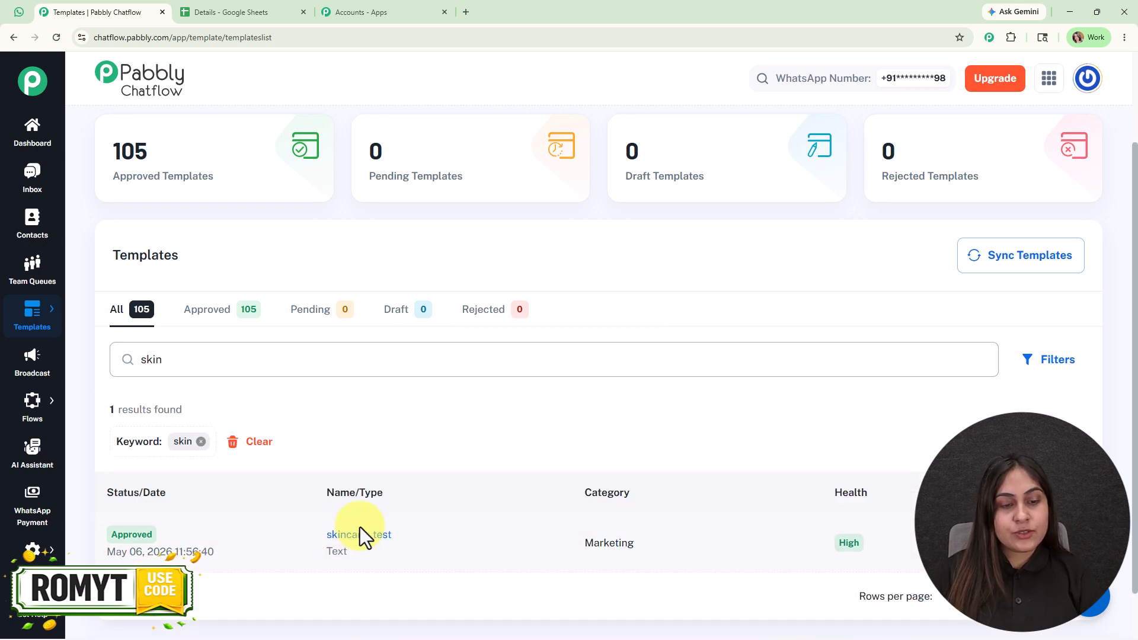
{"action": "left_click", "coordinate": [376, 536]}
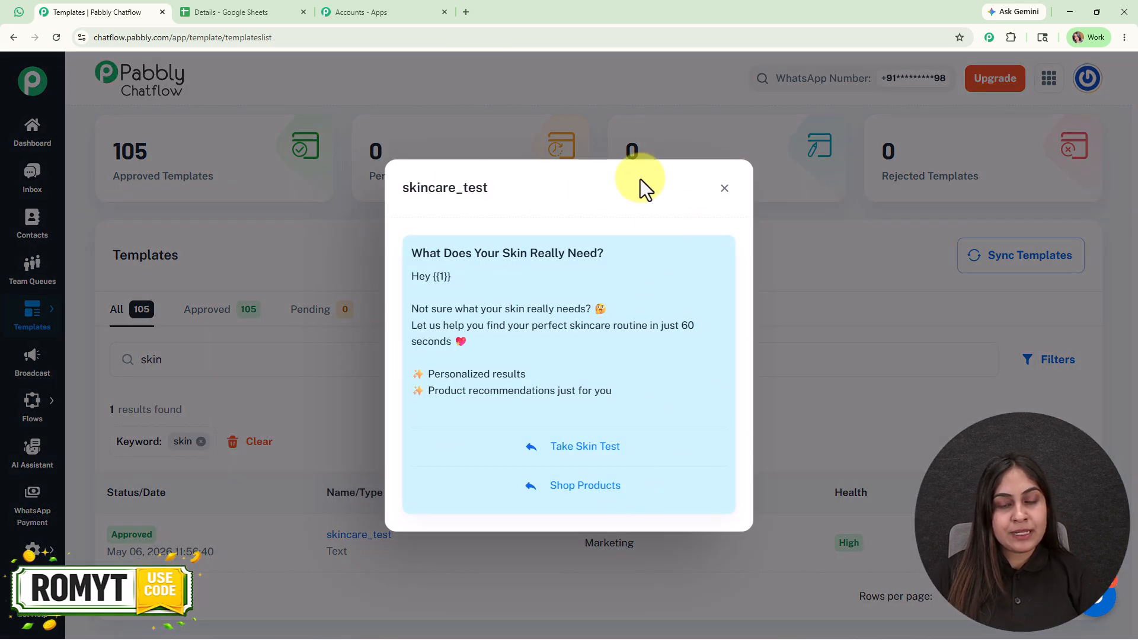
{"action": "left_click", "coordinate": [725, 188]}
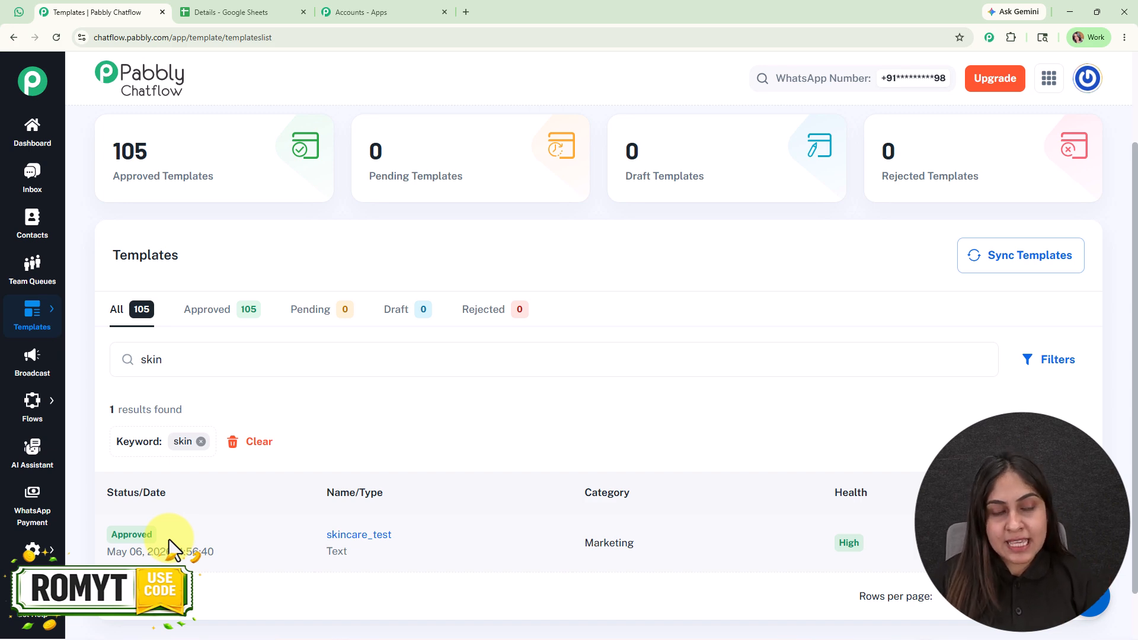
Start a new WhatsApp broadcast with Broadcast Campaign as its type
{"action": "left_click", "coordinate": [27, 365]}
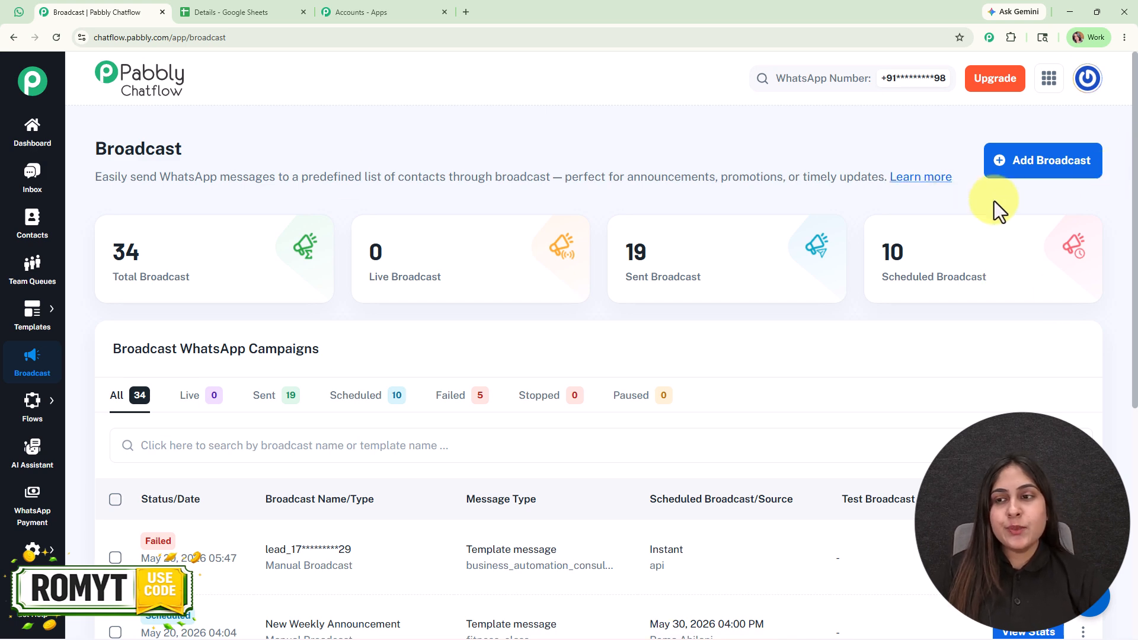
{"action": "left_click", "coordinate": [1025, 188]}
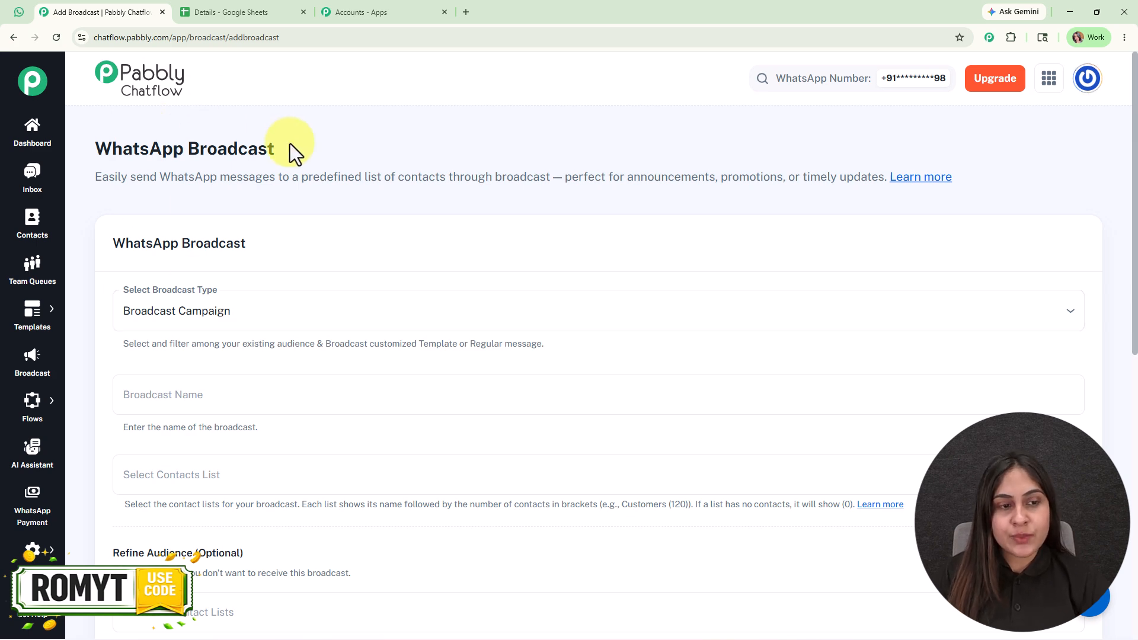
{"action": "scroll", "coordinate": [465, 285], "scroll_direction": "down", "scroll_amount": 1}
{"action": "left_click", "coordinate": [469, 245]}
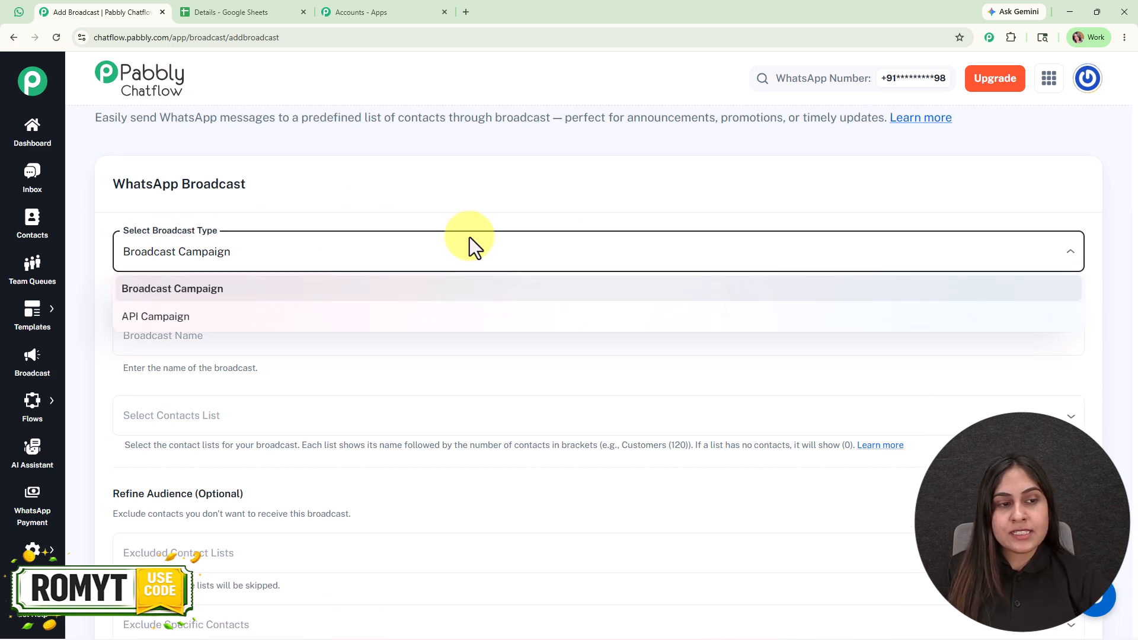
{"action": "left_click", "coordinate": [437, 290]}
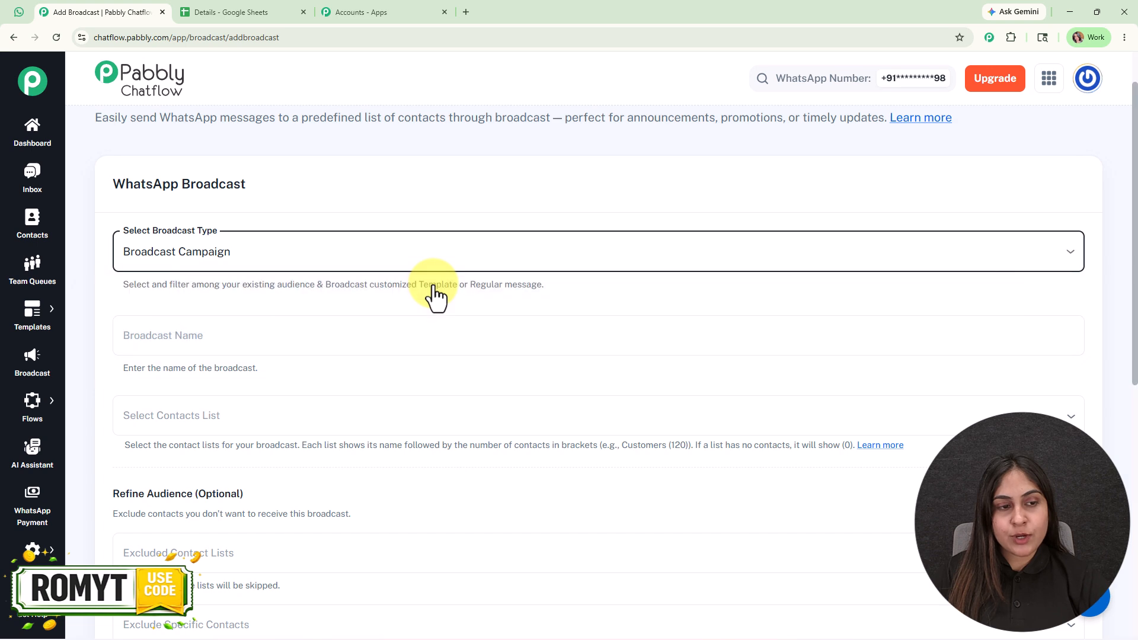
Name the broadcast "New Skincare Test"
{"action": "scroll", "coordinate": [427, 279], "scroll_direction": "down", "scroll_amount": 3}
{"action": "left_click", "coordinate": [236, 170]}
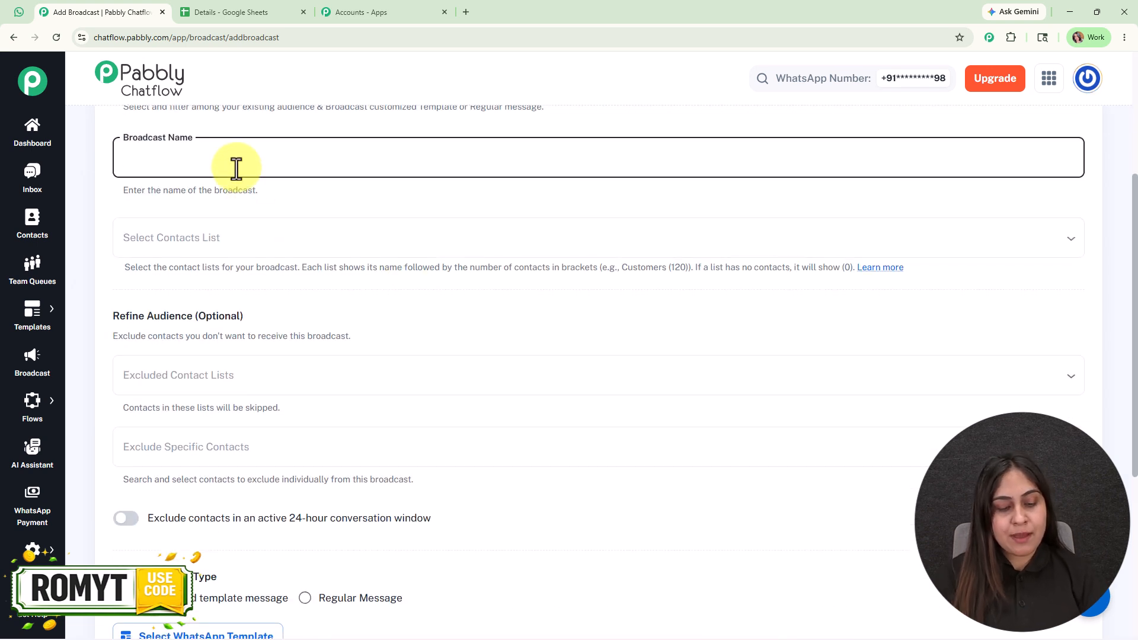
{"action": "type", "text": "New Ski"}
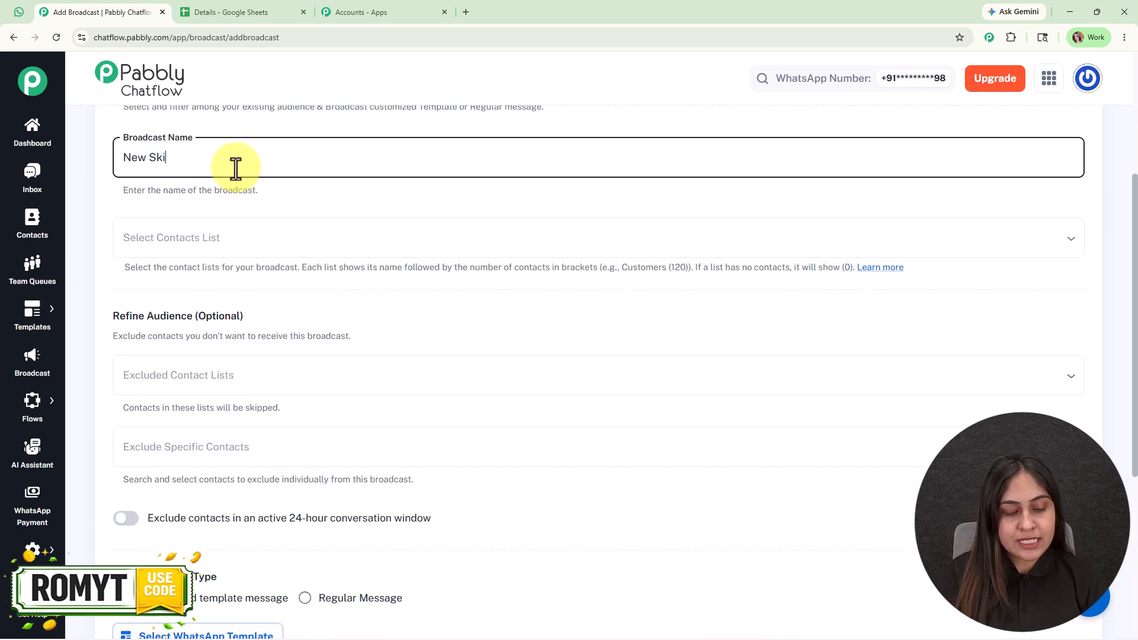
{"action": "type", "text": "ncare Test"}
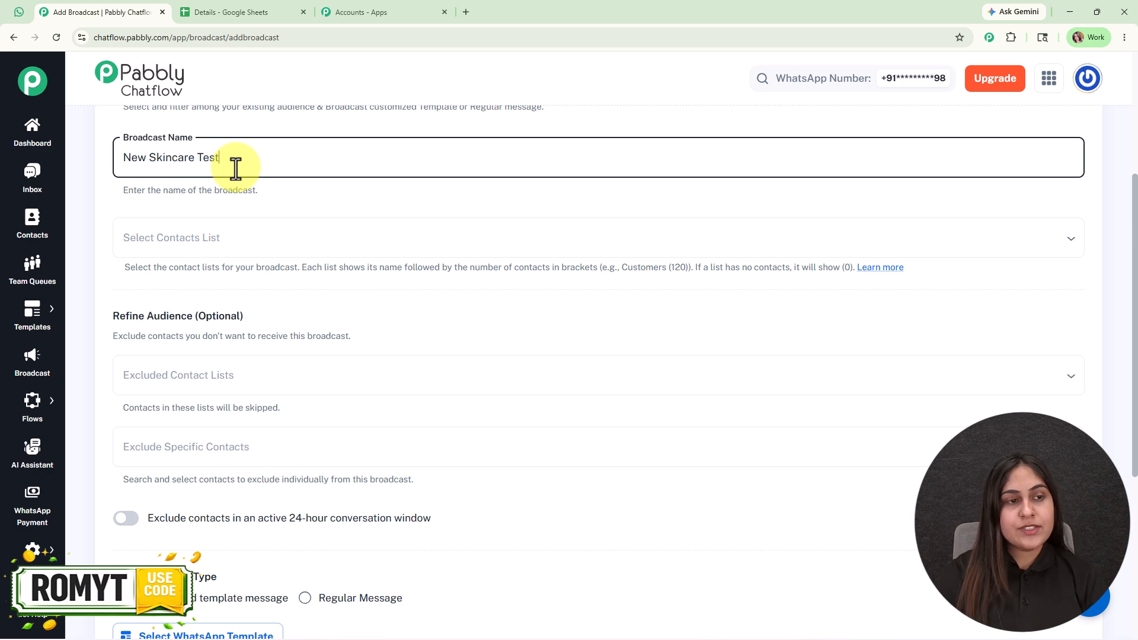
Check the Name, Phone and Email columns in the Details spreadsheet and return to the broadcast form
{"action": "scroll", "coordinate": [318, 208], "scroll_direction": "down", "scroll_amount": 1}
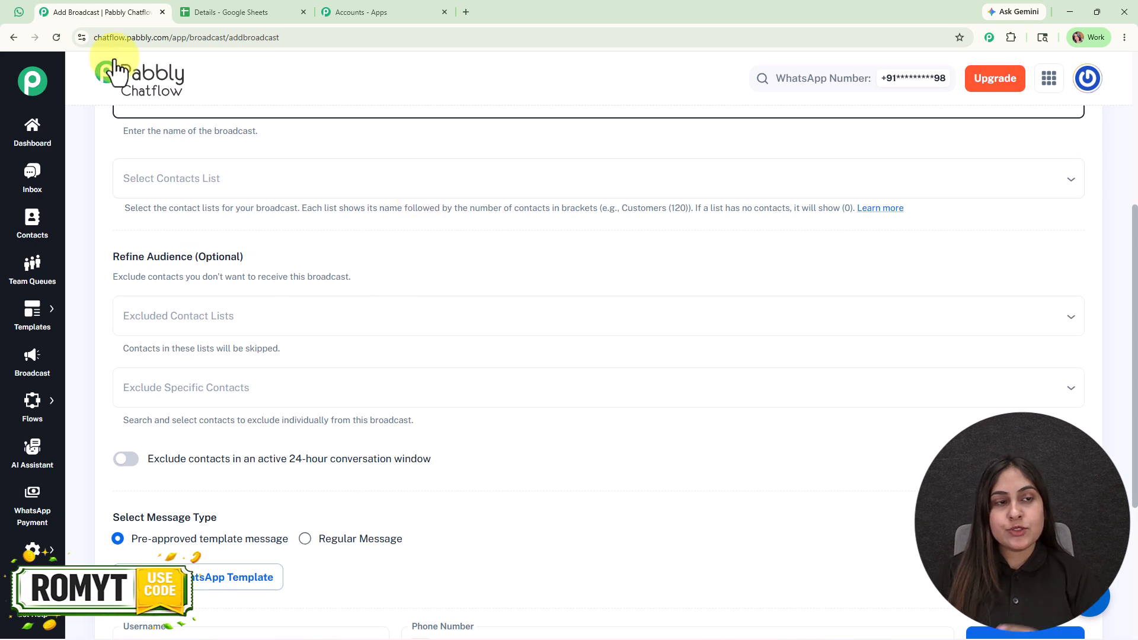
{"action": "left_click", "coordinate": [218, 10]}
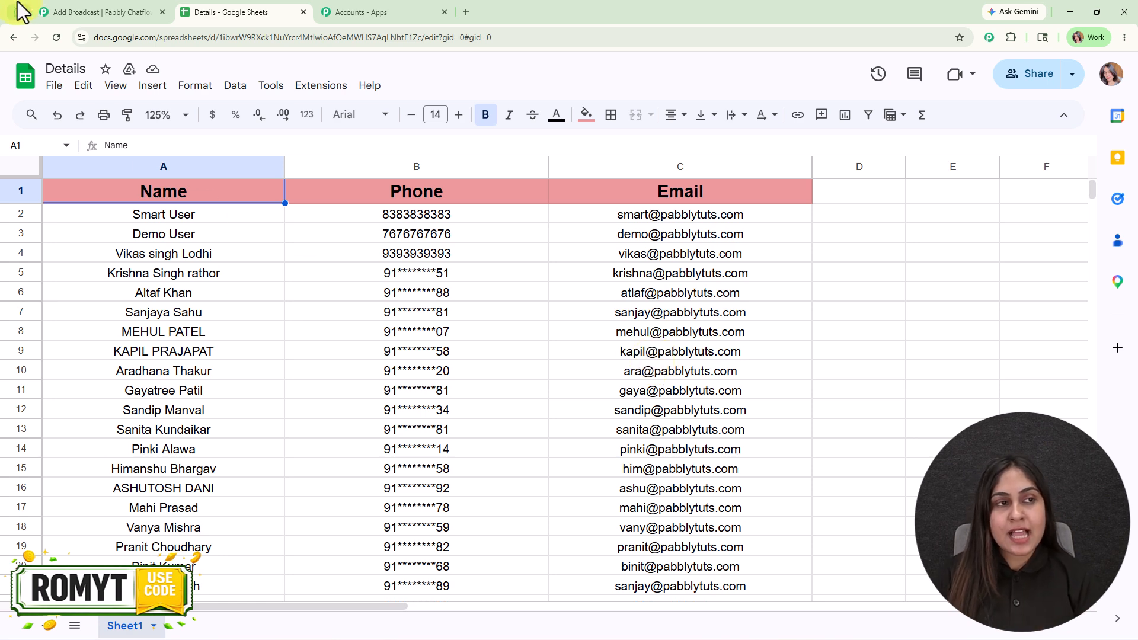
{"action": "left_click", "coordinate": [62, 13]}
Open the Chatflow Contacts page in a new browser tab and bring up the Add Contact form
{"action": "right_click", "coordinate": [38, 229]}
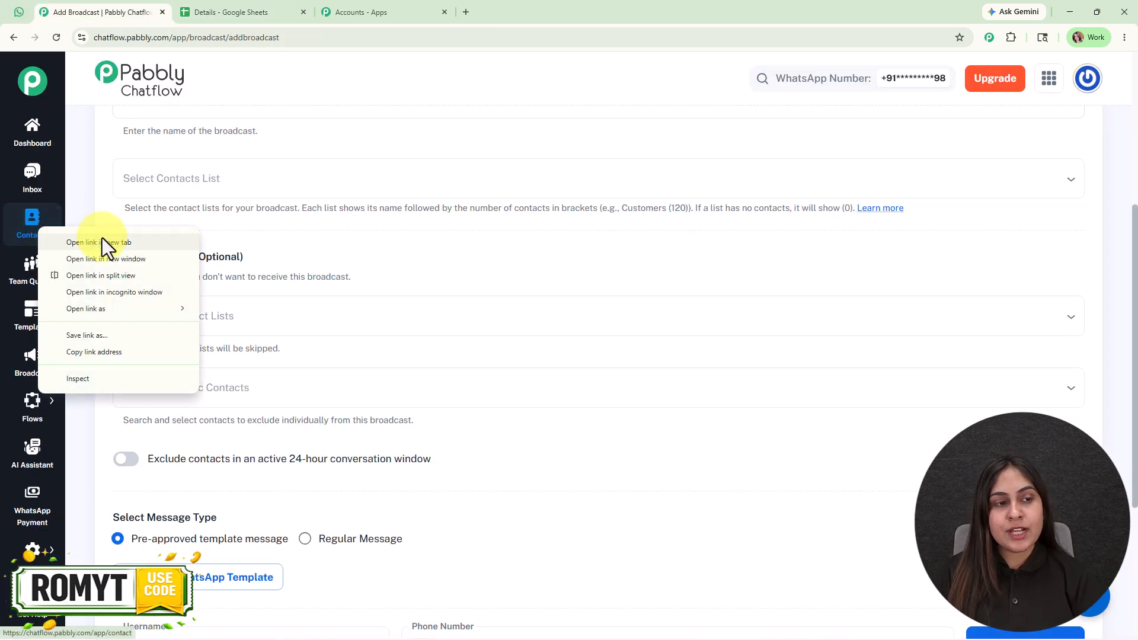
{"action": "left_click", "coordinate": [102, 242]}
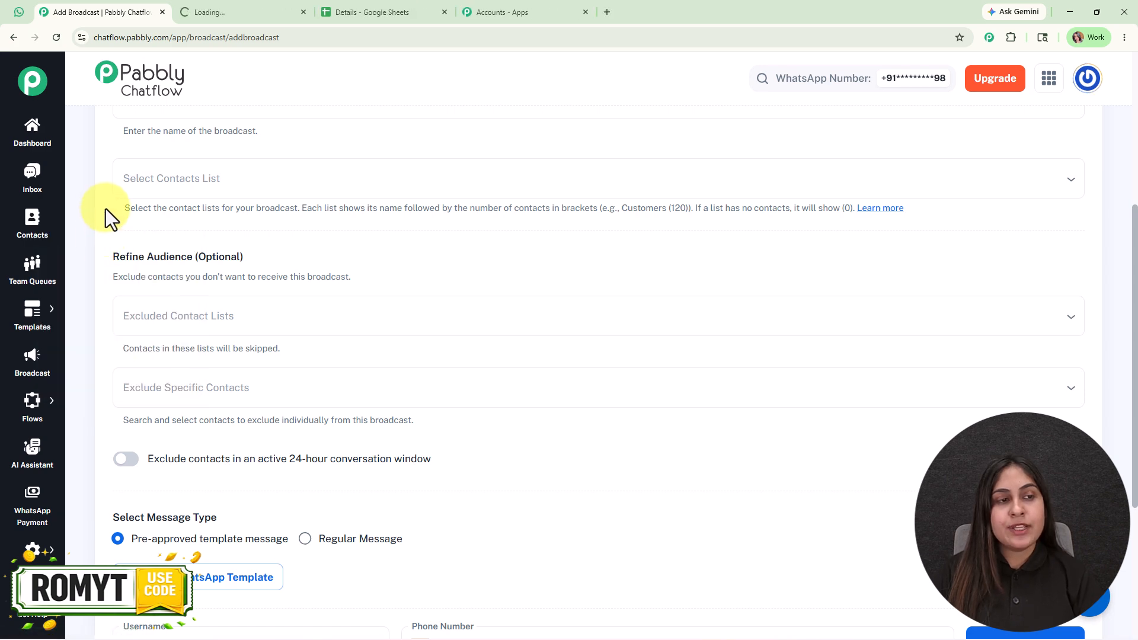
{"action": "left_click", "coordinate": [218, 11]}
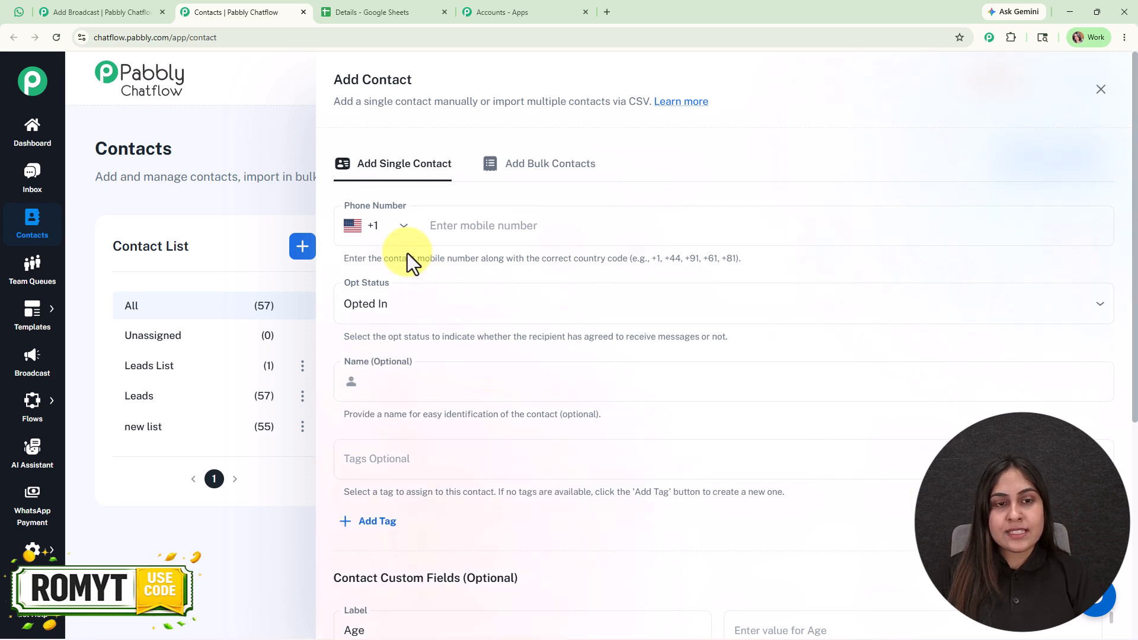
Review the bulk CSV contact import options, consult the Details spreadsheet, and close the Add Contact form without adding anything
{"action": "left_click", "coordinate": [537, 177]}
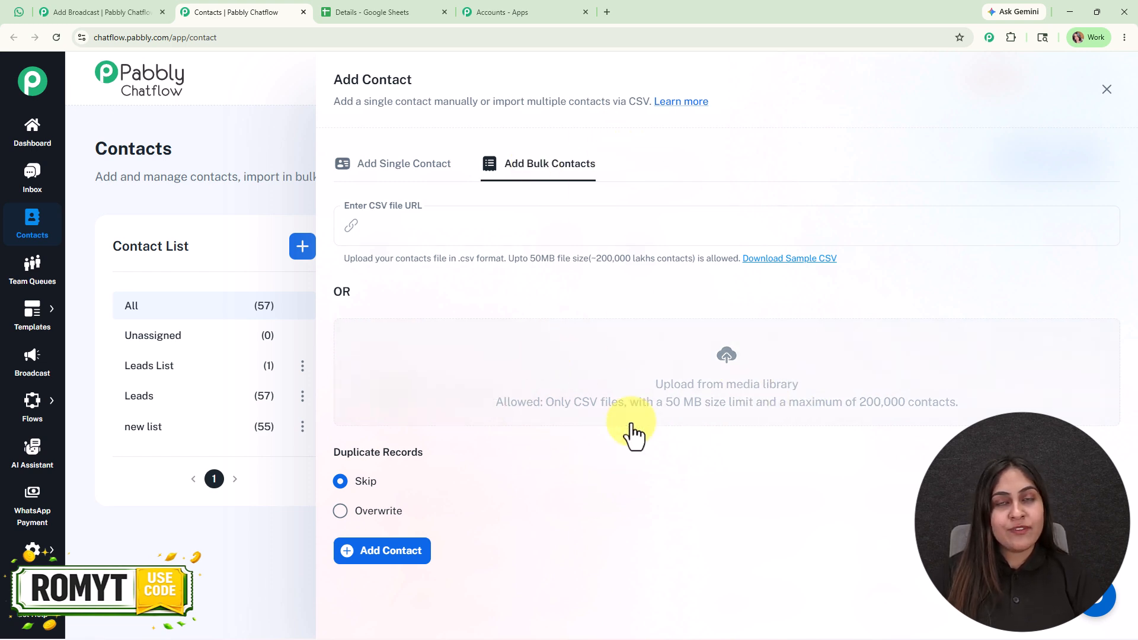
{"action": "left_click", "coordinate": [344, 8]}
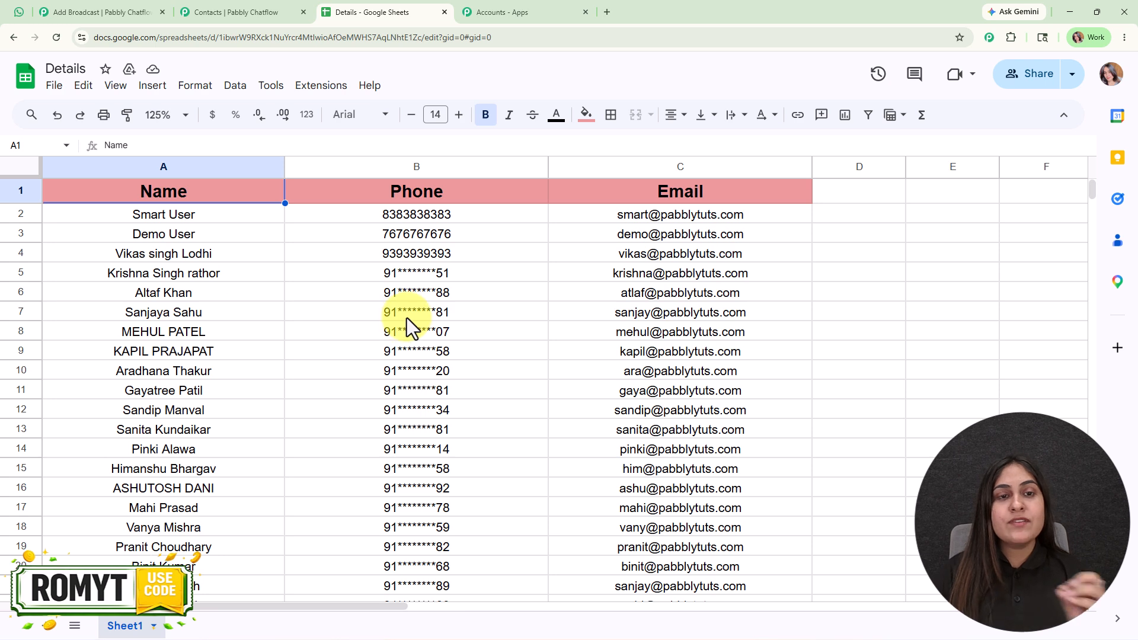
{"action": "left_click", "coordinate": [261, 11]}
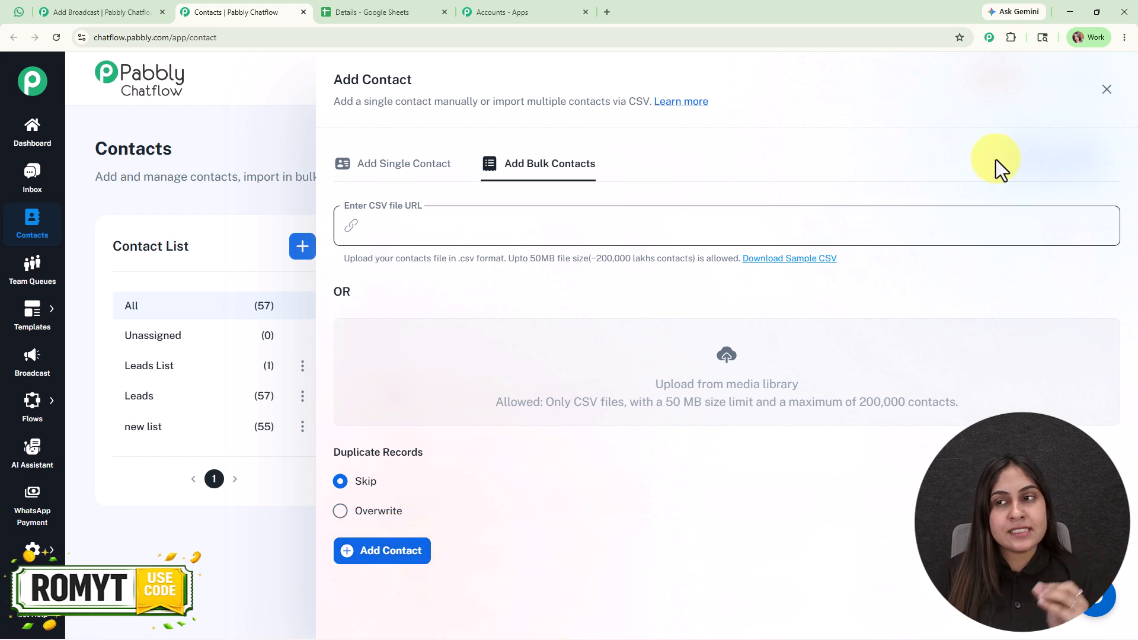
{"action": "left_click", "coordinate": [1106, 91]}
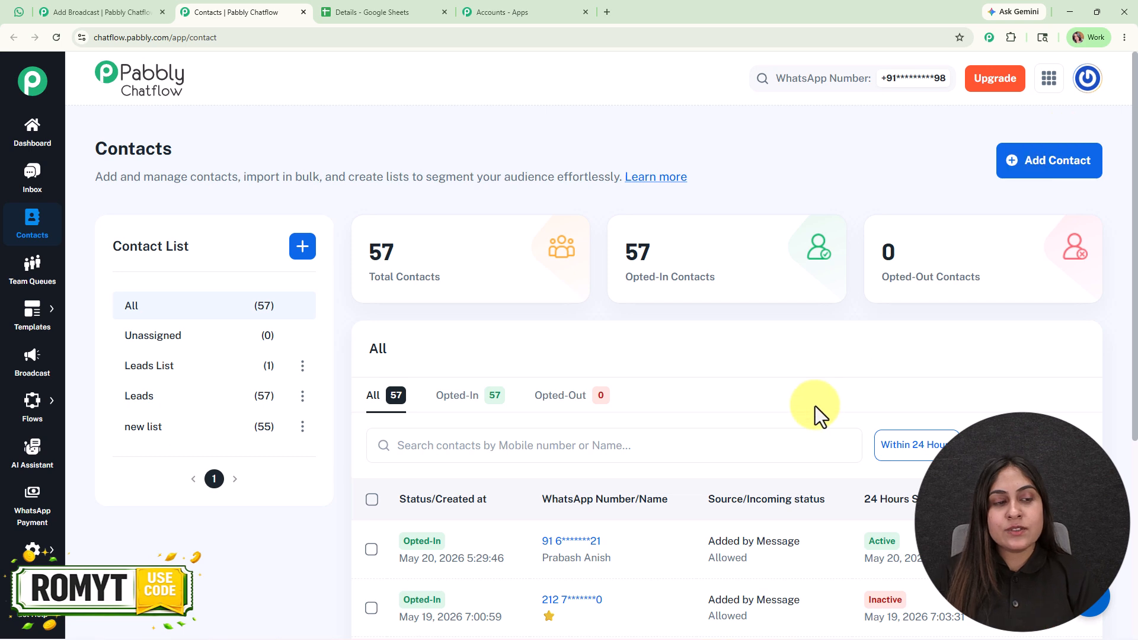
Select "new list" as the contacts list in the WhatsApp broadcast form
{"action": "left_click", "coordinate": [134, 2]}
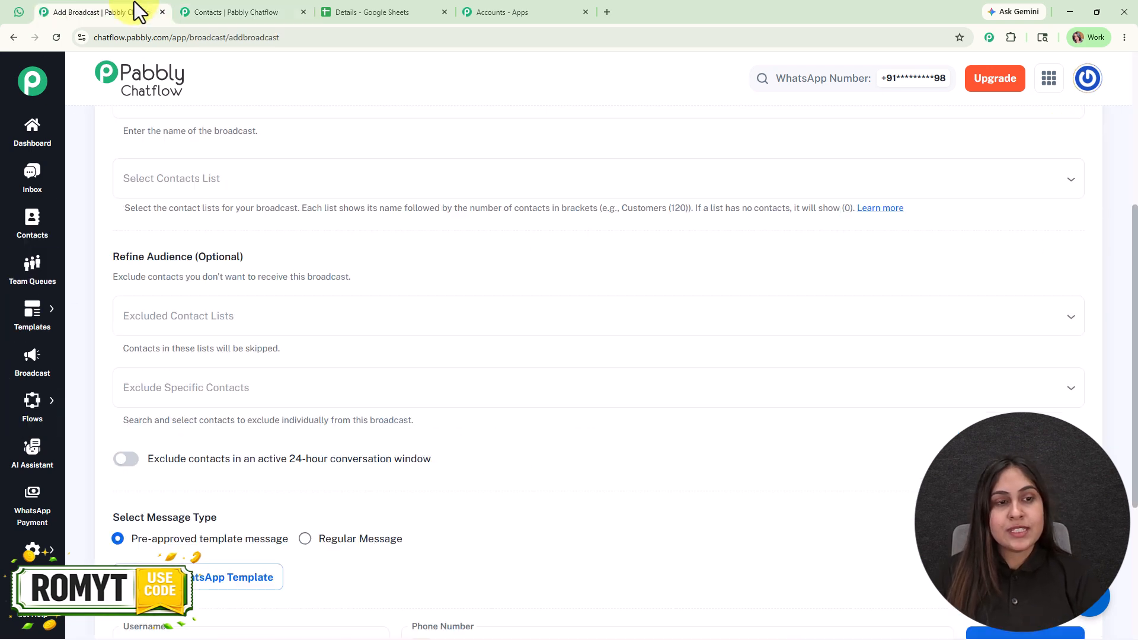
{"action": "left_click", "coordinate": [246, 178]}
{"action": "left_click", "coordinate": [256, 299]}
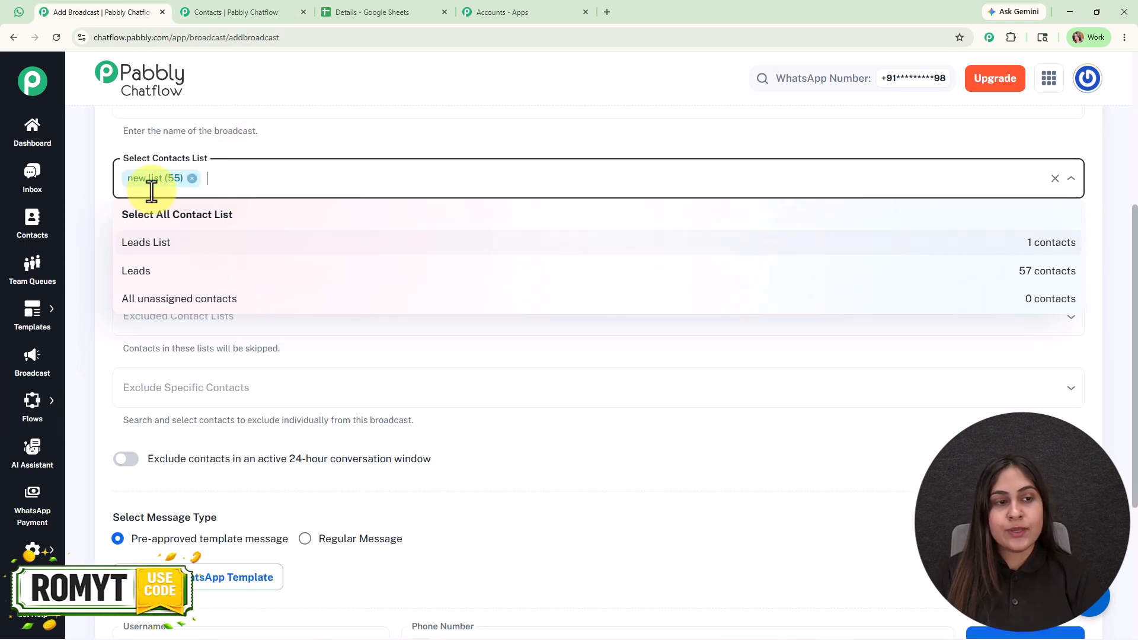
Review the Refine Audience exclusion options and the message type choices in the broadcast form
{"action": "left_click", "coordinate": [556, 147]}
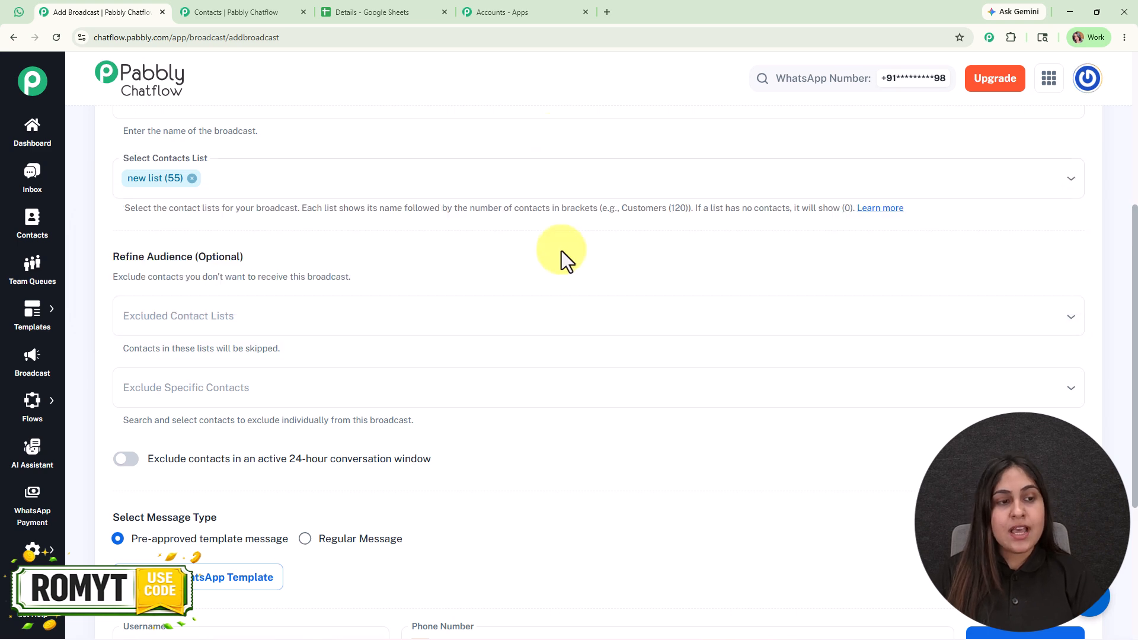
{"action": "scroll", "coordinate": [508, 411], "scroll_direction": "down", "scroll_amount": 1}
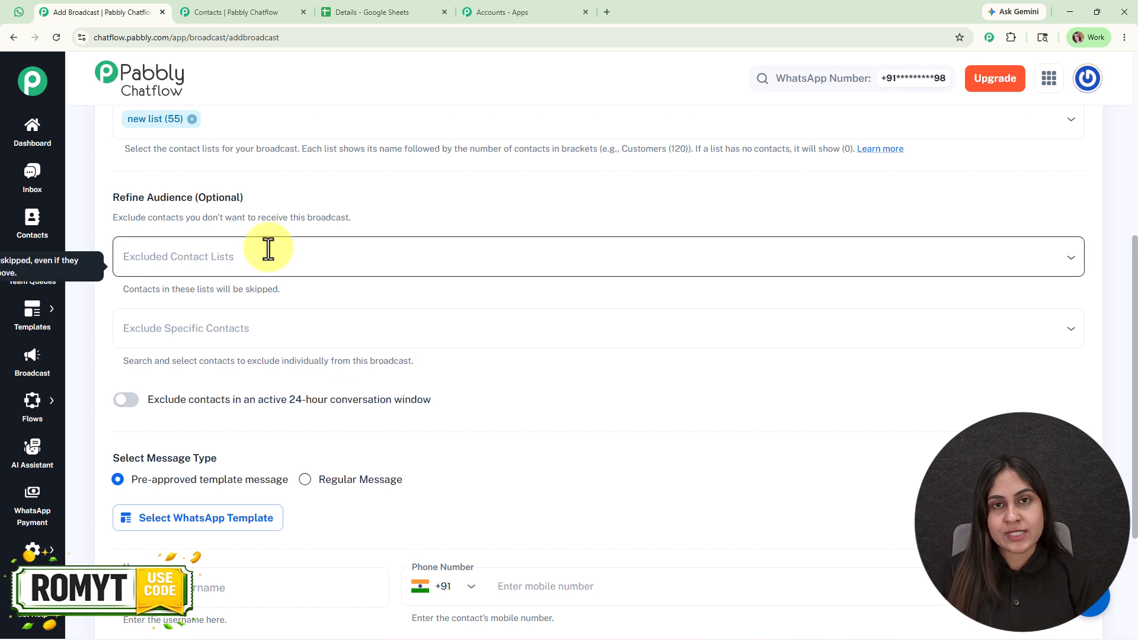
{"action": "scroll", "coordinate": [318, 293], "scroll_direction": "down", "scroll_amount": 1}
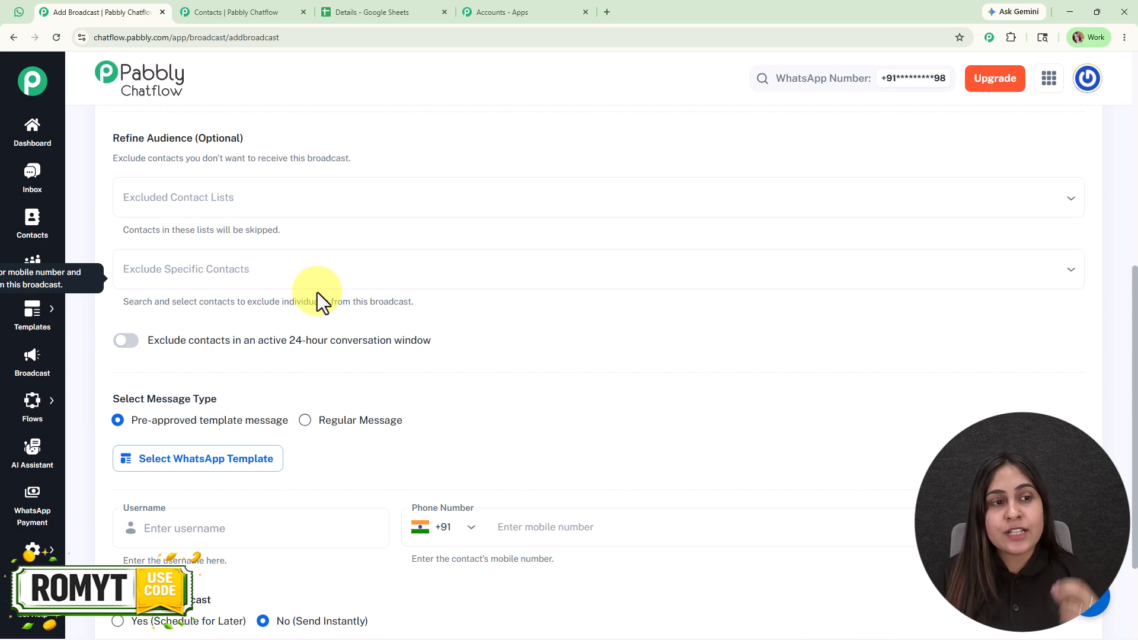
{"action": "scroll", "coordinate": [320, 285], "scroll_direction": "up", "scroll_amount": 2}
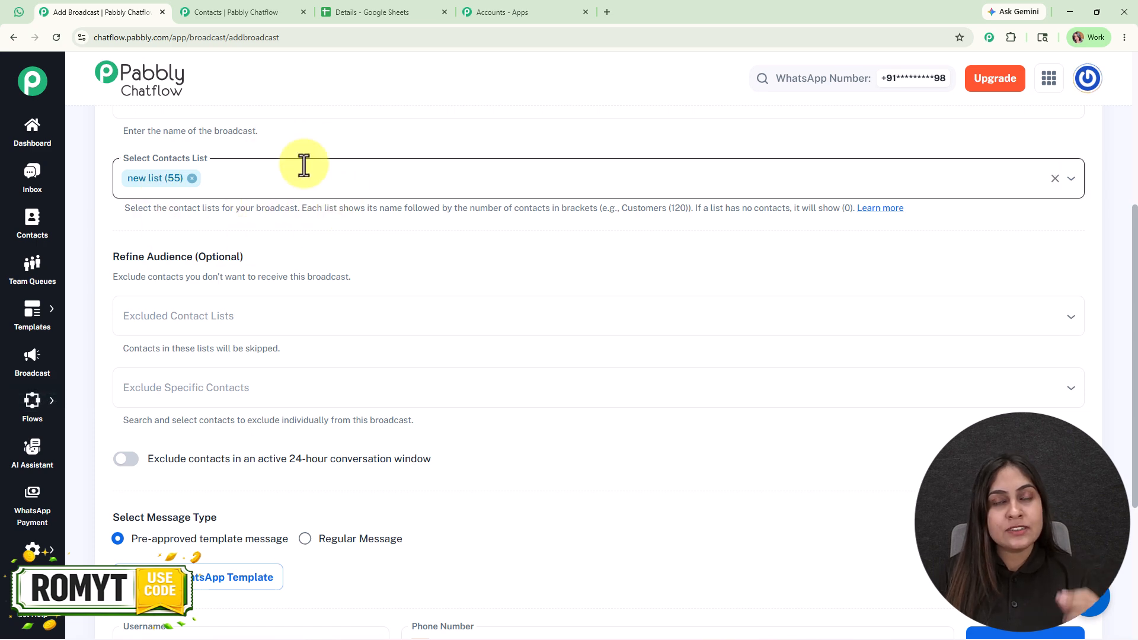
{"action": "scroll", "coordinate": [385, 365], "scroll_direction": "down", "scroll_amount": 2}
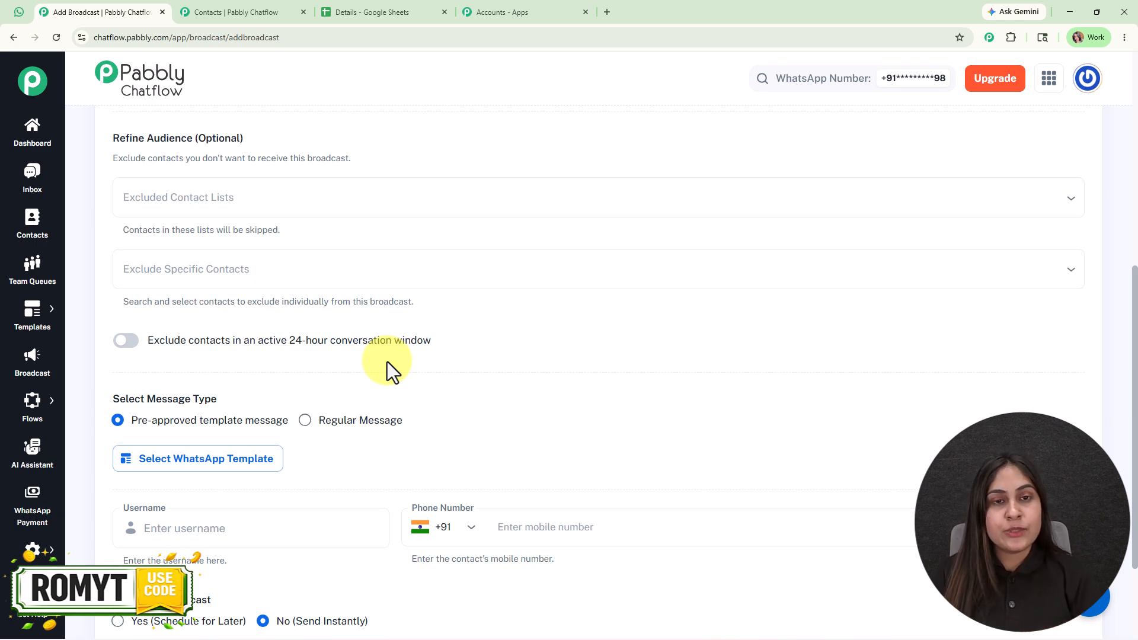
{"action": "scroll", "coordinate": [386, 362], "scroll_direction": "down", "scroll_amount": 2}
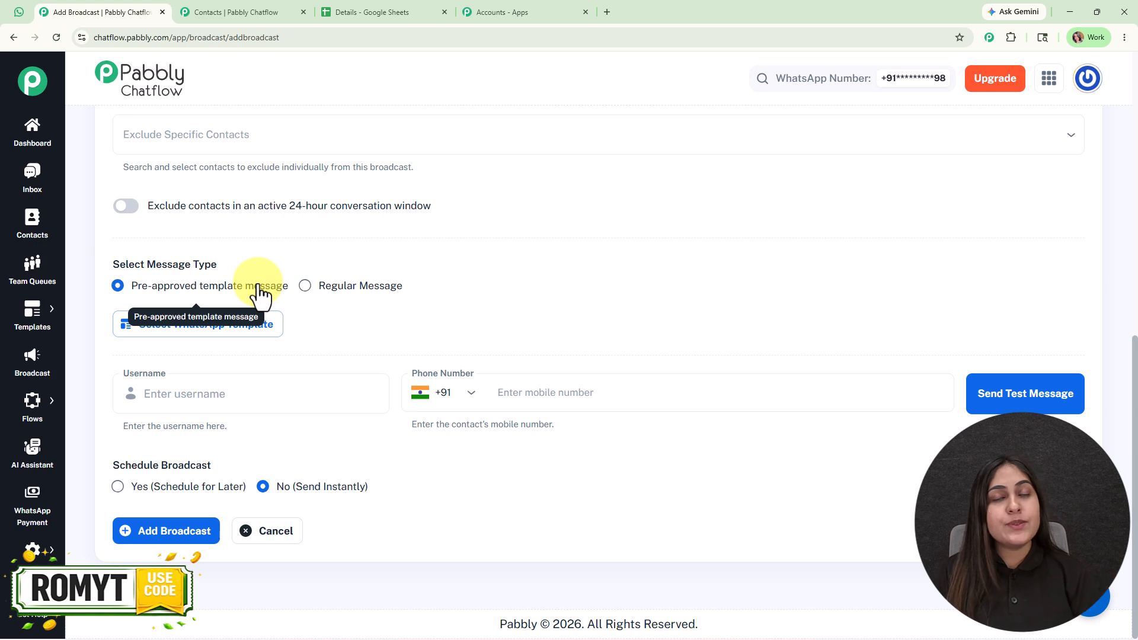
Try a Regular Message of type Text with the sample content "fhreth", and return to the pre-approved template message type
{"action": "left_click", "coordinate": [304, 286]}
{"action": "scroll", "coordinate": [305, 292], "scroll_direction": "down", "scroll_amount": 2}
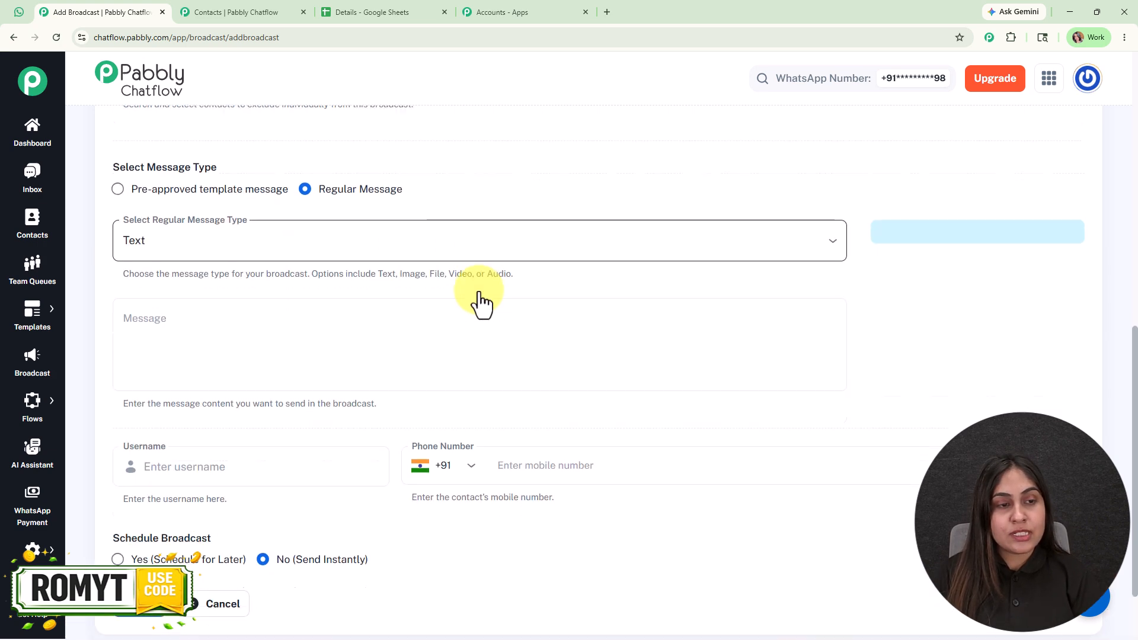
{"action": "scroll", "coordinate": [481, 297], "scroll_direction": "down", "scroll_amount": 2}
{"action": "left_click", "coordinate": [346, 197]}
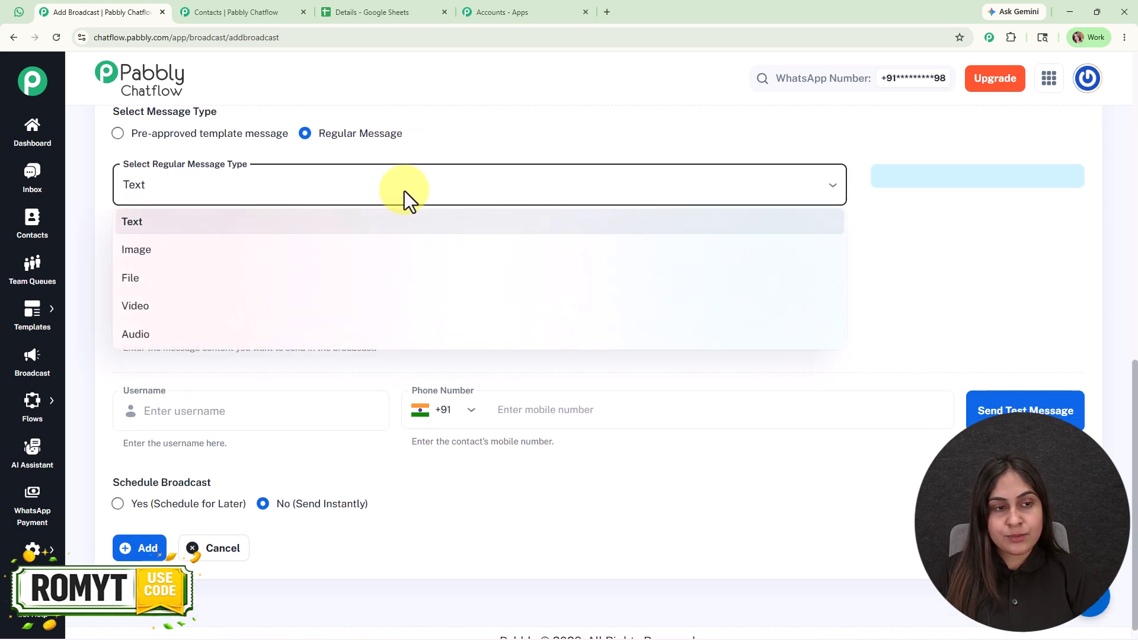
{"action": "left_click", "coordinate": [397, 221]}
{"action": "left_click", "coordinate": [381, 265]}
{"action": "type", "text": "fhreth"}
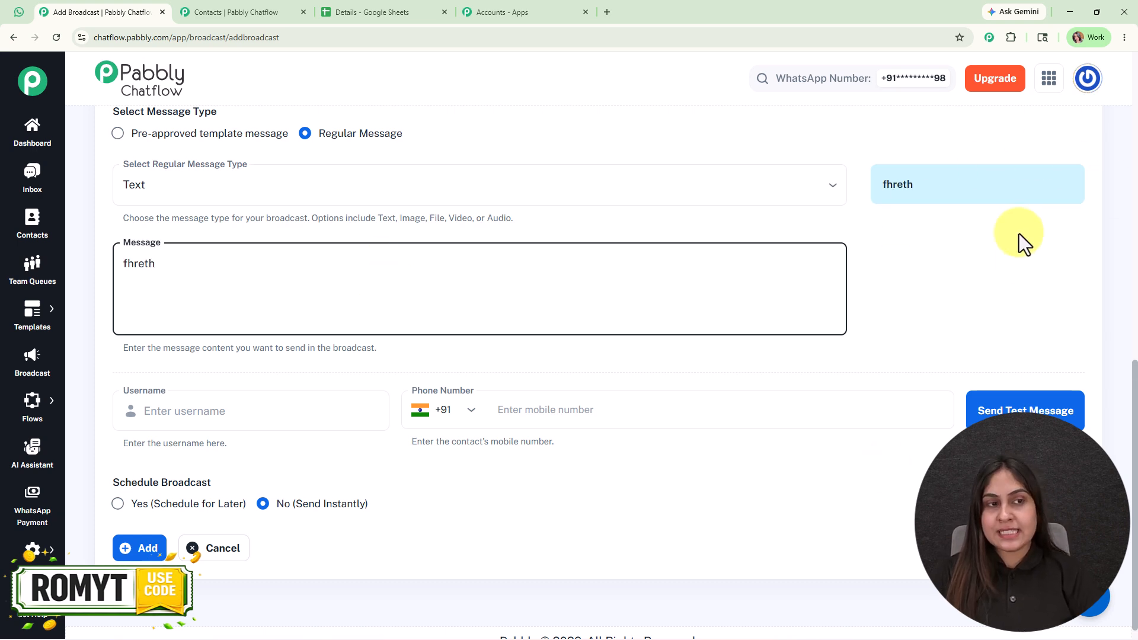
{"action": "left_click", "coordinate": [243, 134]}
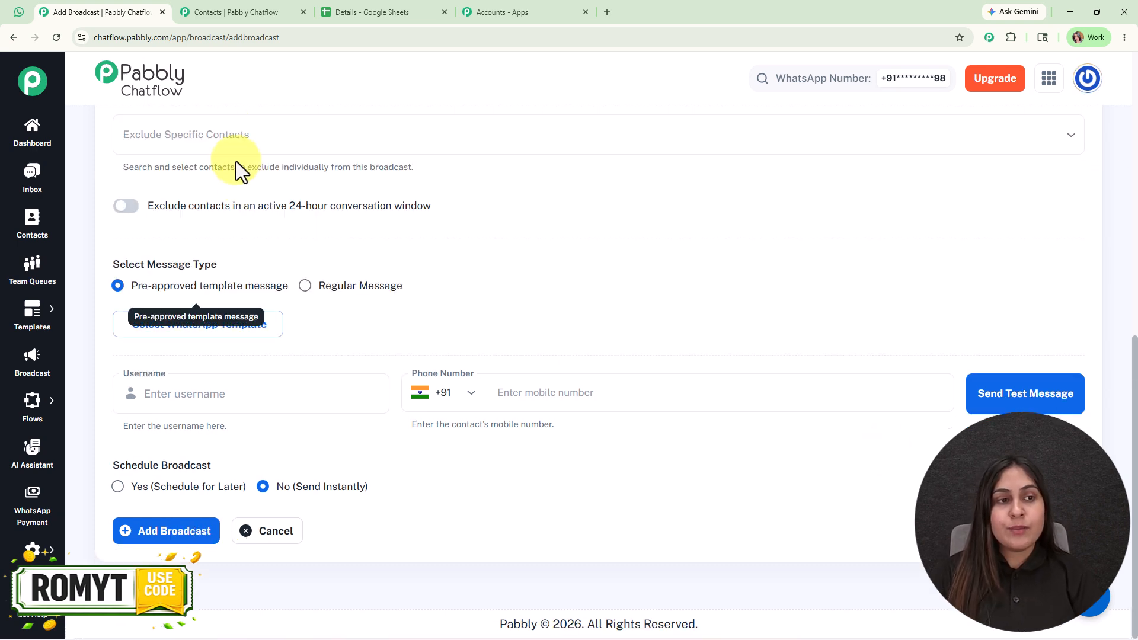
Search the approved WhatsApp templates for "ski" and select the skincare_test template
{"action": "left_click", "coordinate": [255, 326]}
{"action": "left_click", "coordinate": [330, 211]}
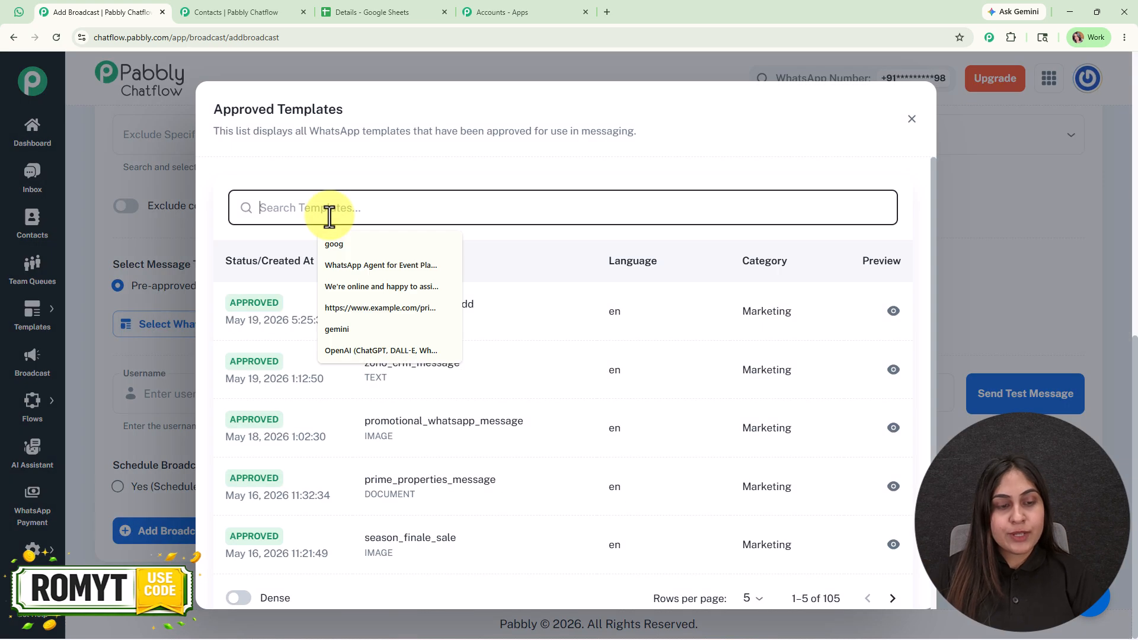
{"action": "type", "text": "ski"}
{"action": "left_click", "coordinate": [449, 414]}
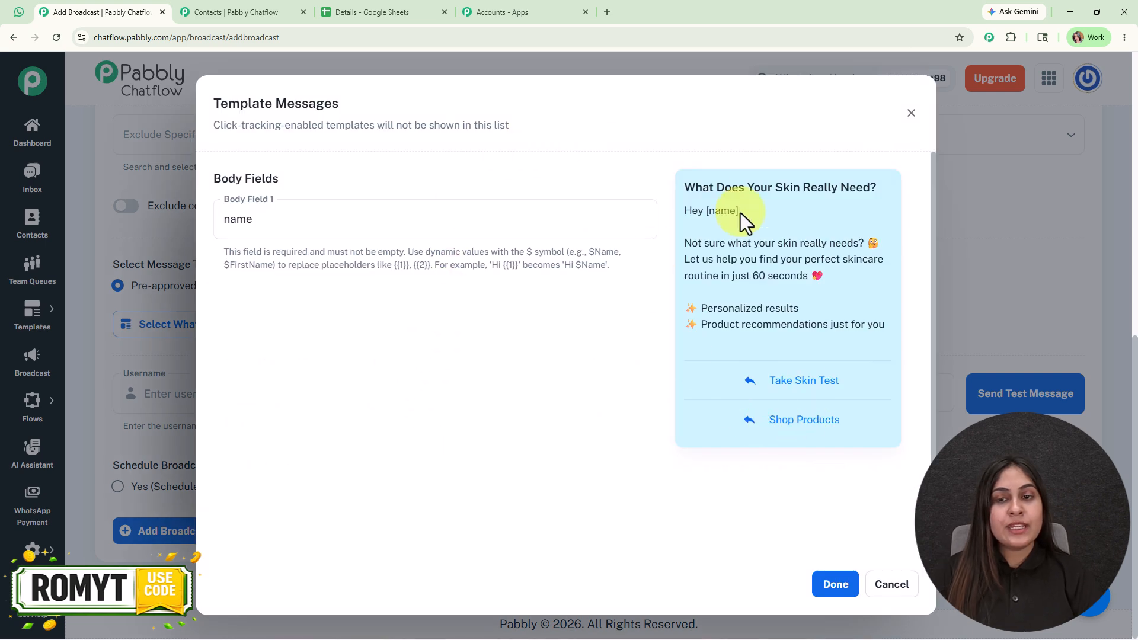
Check the name placeholder in the template preview and clear the value of Body Field 1
{"action": "left_click_drag", "start_coordinate": [728, 220], "coordinate": [701, 218]}
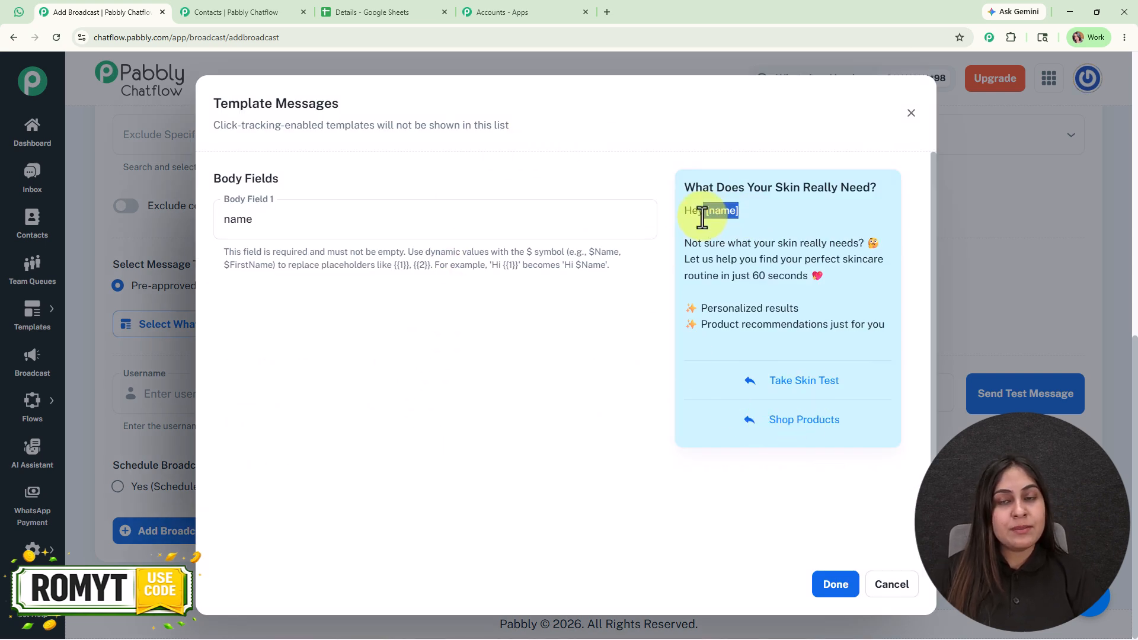
{"action": "left_click", "coordinate": [284, 233]}
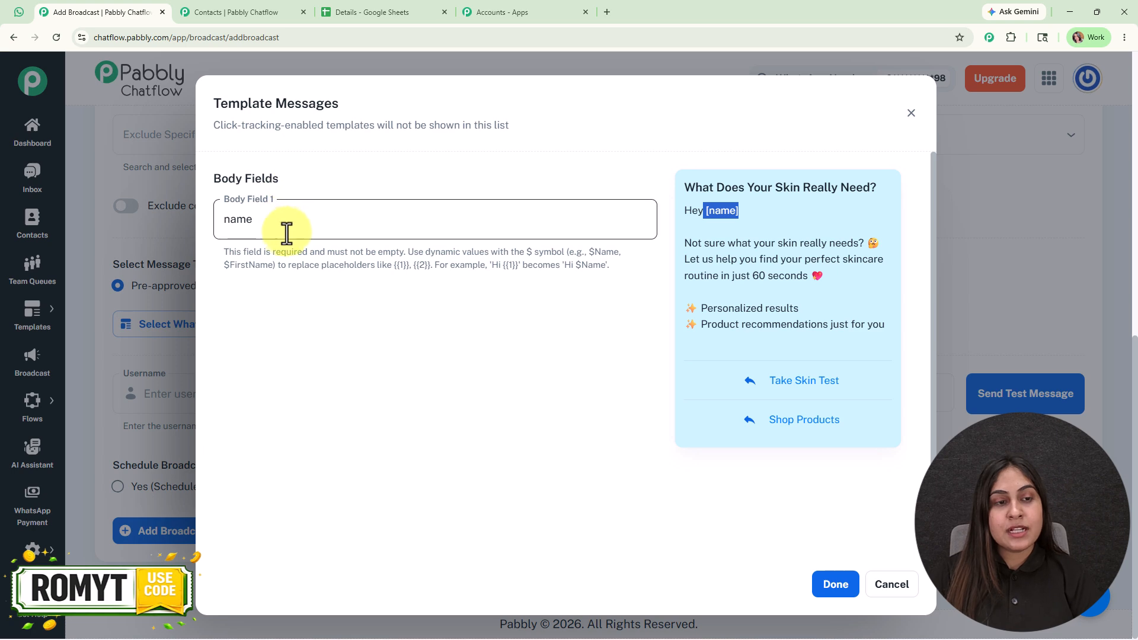
{"action": "left_click_drag", "start_coordinate": [285, 233], "coordinate": [205, 223]}
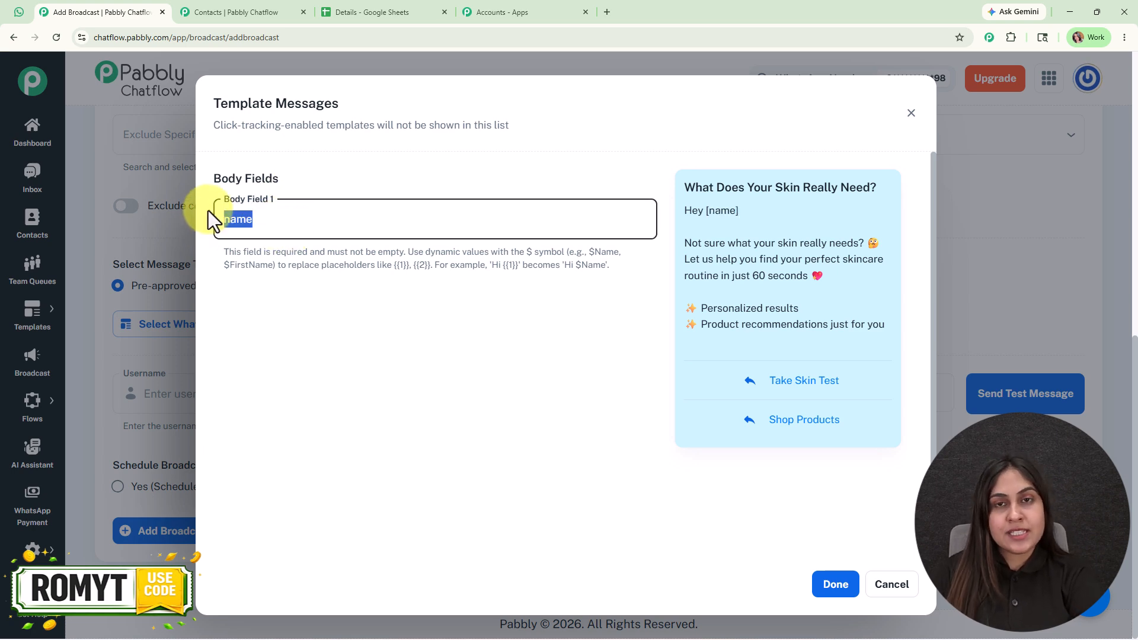
{"action": "key", "text": "BackSpace"}
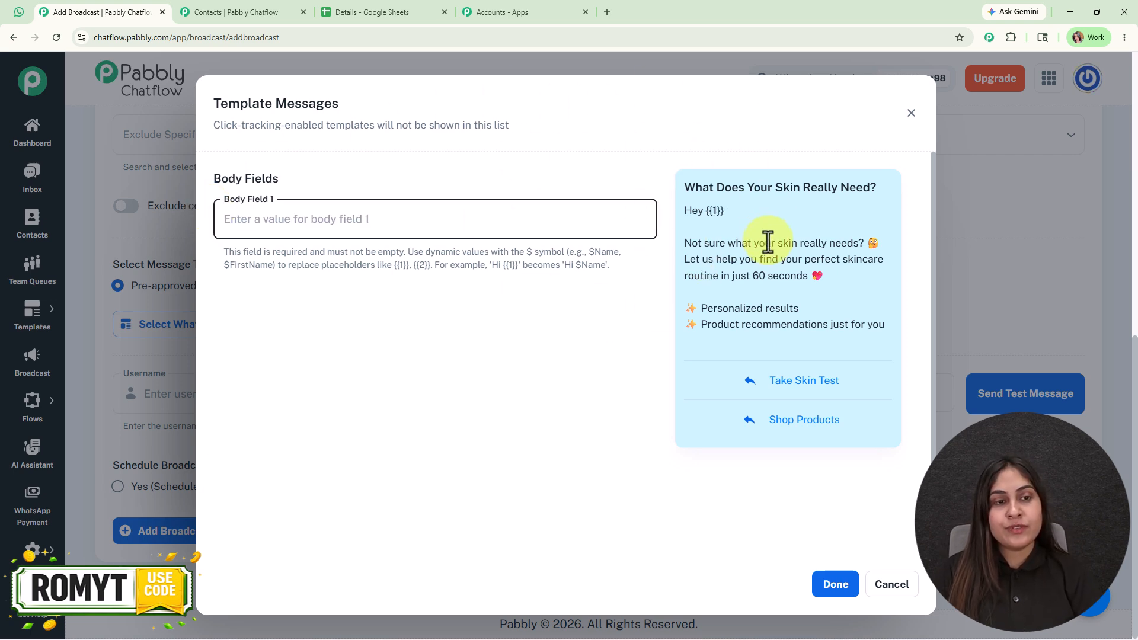
Open the Contact Custom Fields settings and copy the Name field
{"action": "left_click", "coordinate": [192, 11]}
{"action": "mouse_move", "coordinate": [32, 550]}
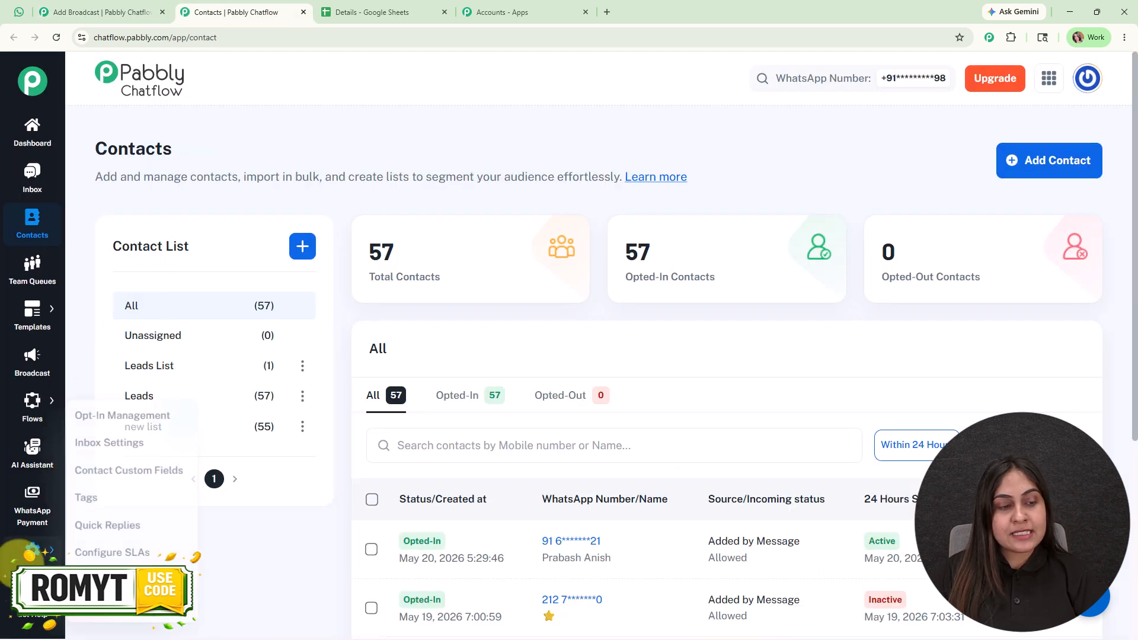
{"action": "left_click", "coordinate": [83, 474]}
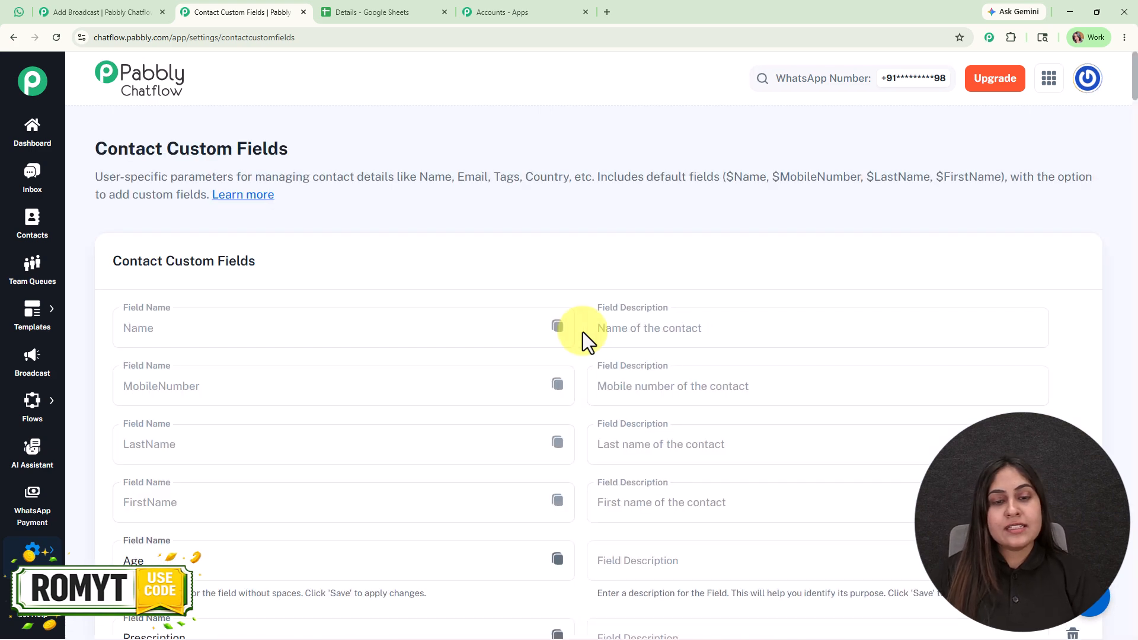
{"action": "scroll", "coordinate": [587, 238], "scroll_direction": "down", "scroll_amount": 2}
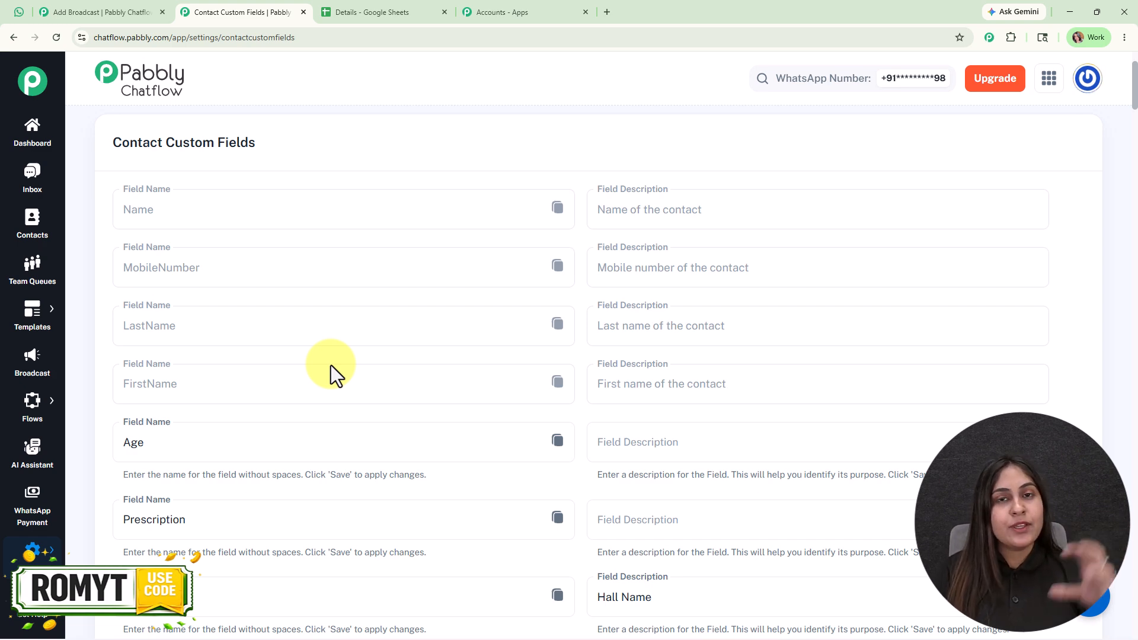
{"action": "left_click", "coordinate": [558, 208]}
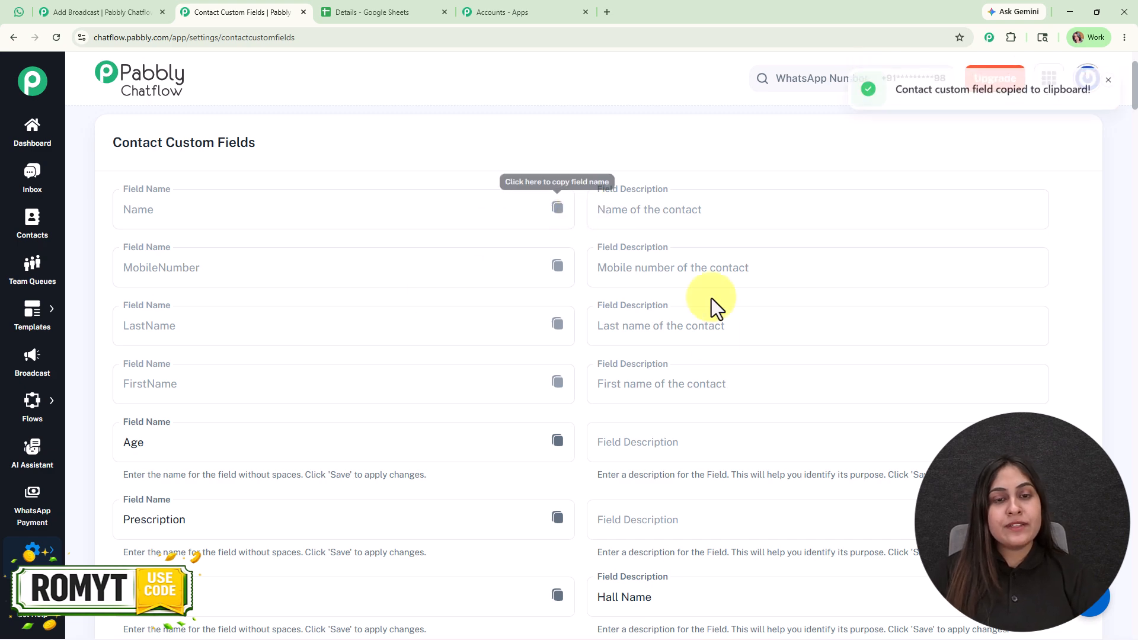
Paste $Name into Body Field 1 of the broadcast template and confirm the template message
{"action": "left_click", "coordinate": [112, 10]}
{"action": "key", "text": "ctrl+v"}
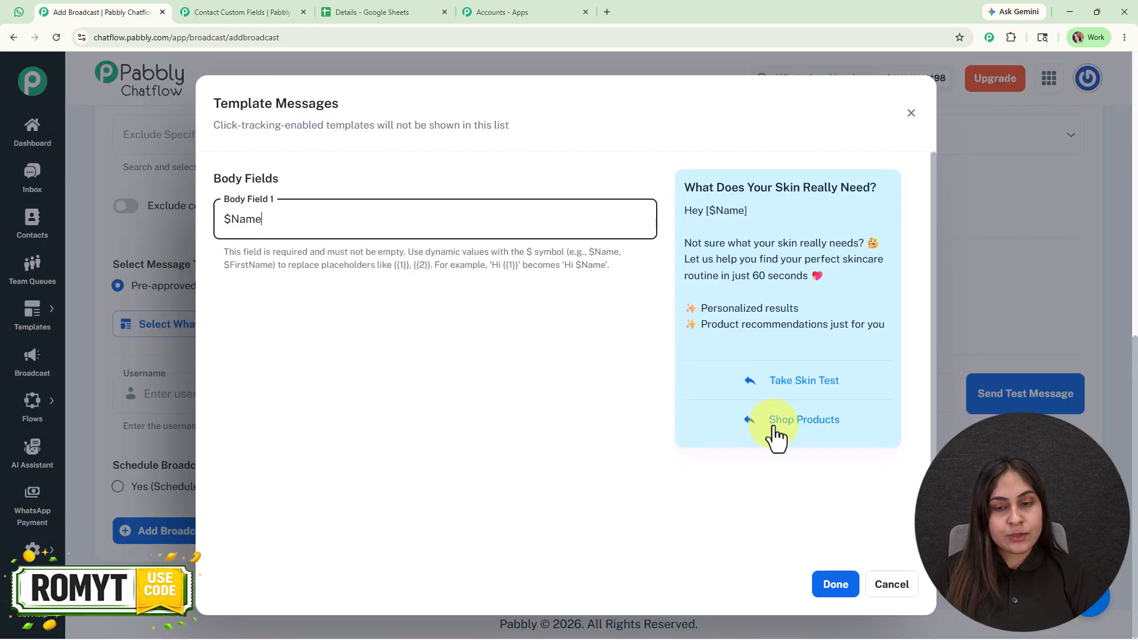
{"action": "left_click", "coordinate": [836, 586]}
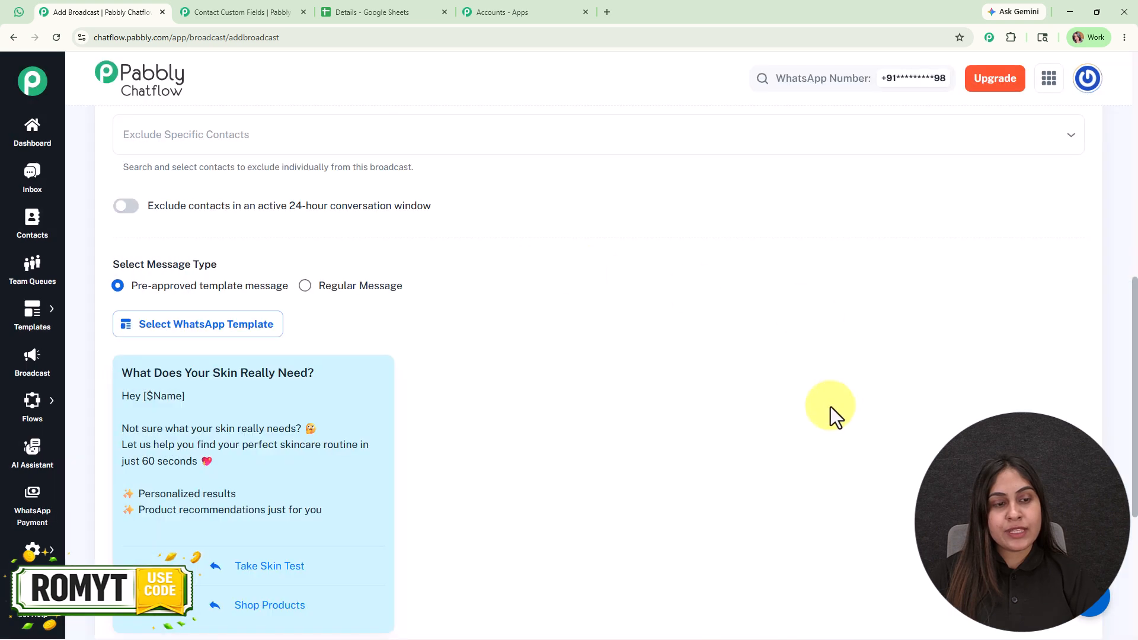
Send a test message with the recipient's name and phone number filled in, check its greeting in WhatsApp Web, and return to the broadcast form
{"action": "scroll", "coordinate": [801, 403], "scroll_direction": "down", "scroll_amount": 4}
{"action": "scroll", "coordinate": [690, 265], "scroll_direction": "down", "scroll_amount": 1}
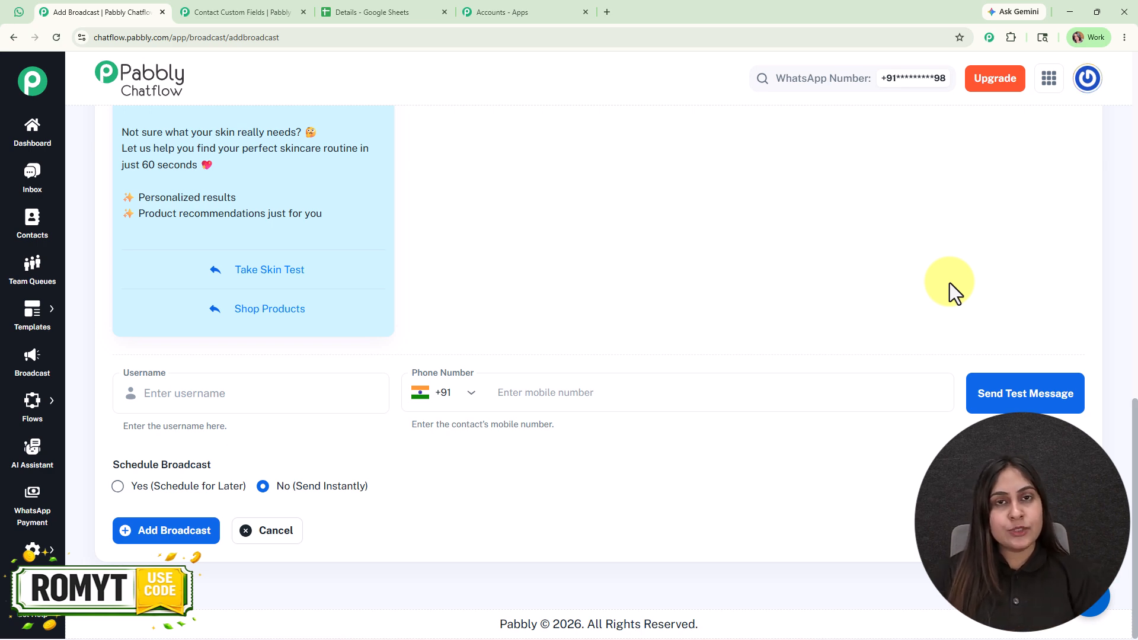
{"action": "left_click", "coordinate": [276, 380]}
{"action": "type", "text": "Roma"}
{"action": "left_click", "coordinate": [637, 380]}
{"action": "type", "text": "88"}
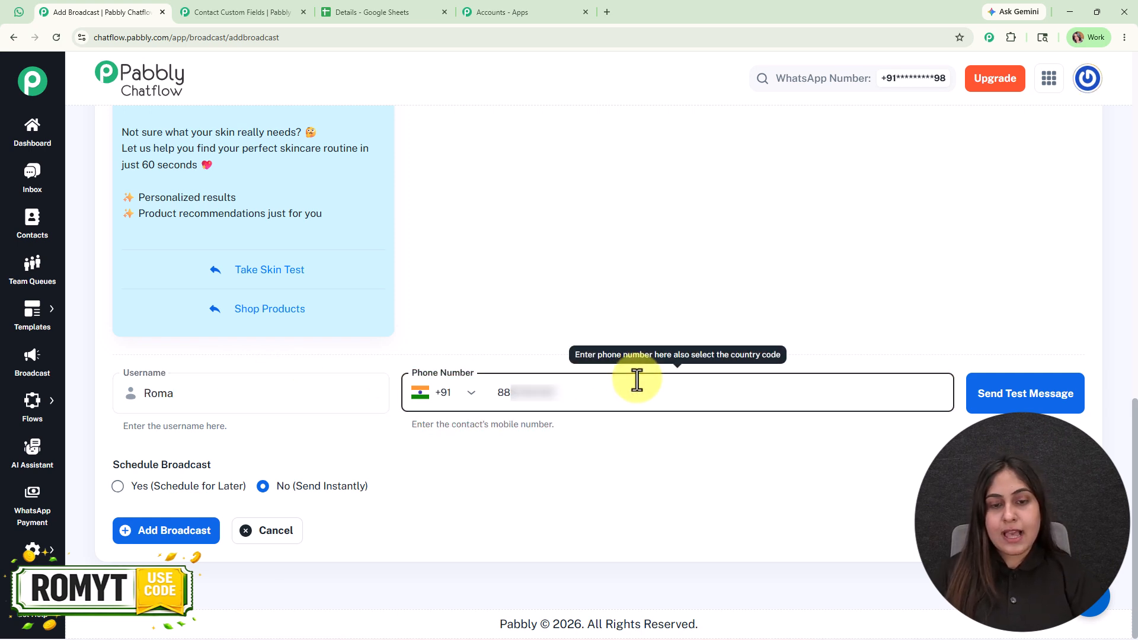
{"action": "left_click", "coordinate": [992, 403]}
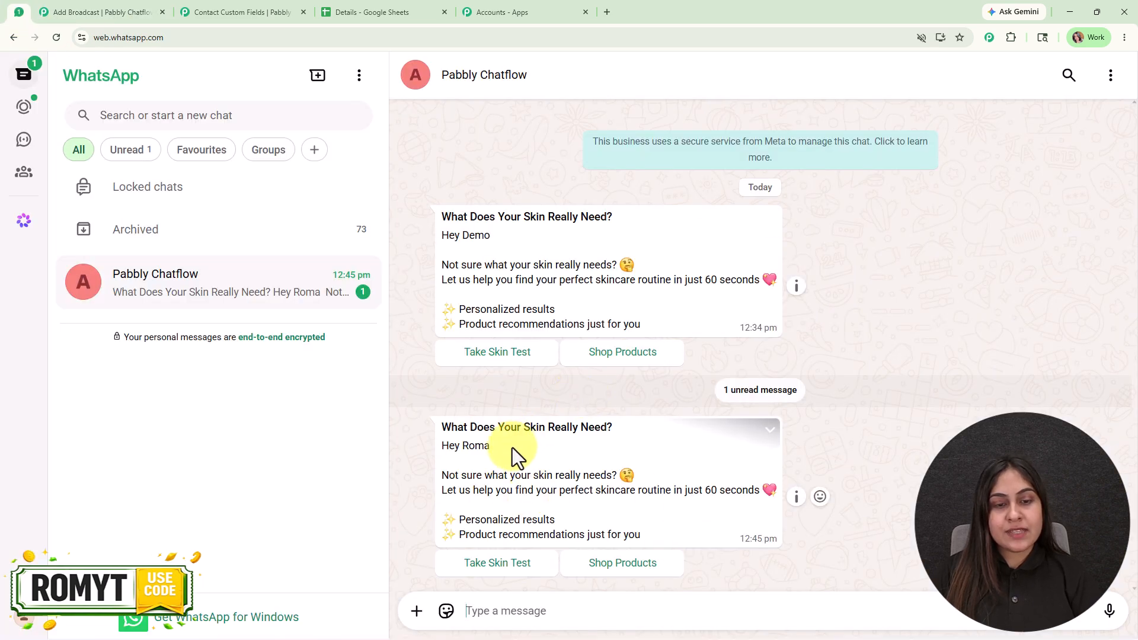
{"action": "left_click_drag", "start_coordinate": [514, 449], "coordinate": [426, 448]}
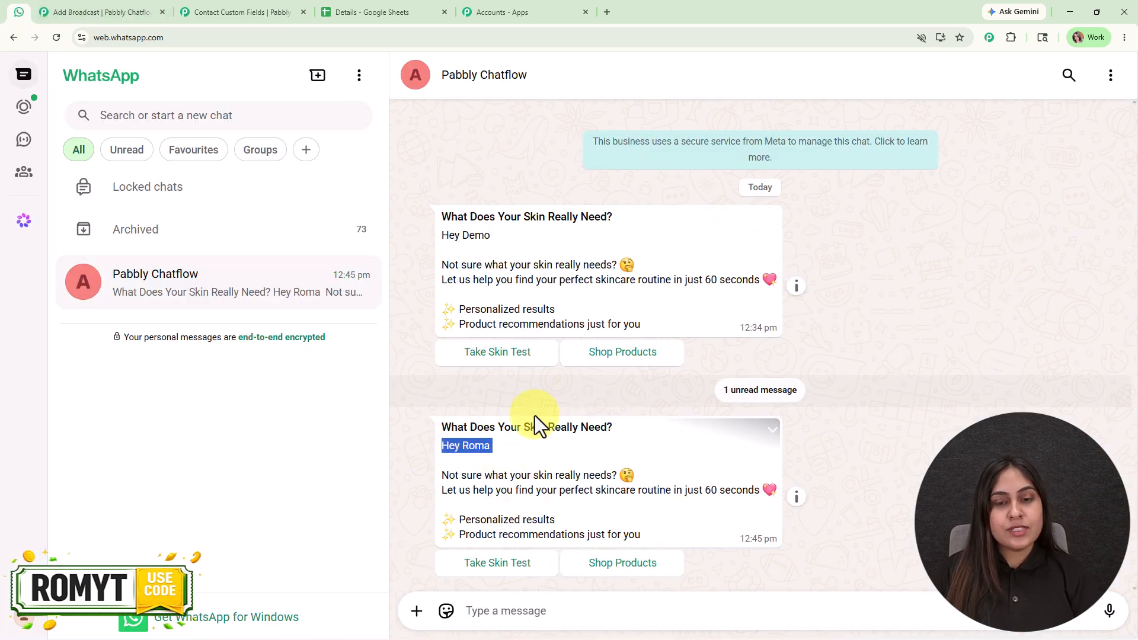
{"action": "left_click", "coordinate": [83, 12]}
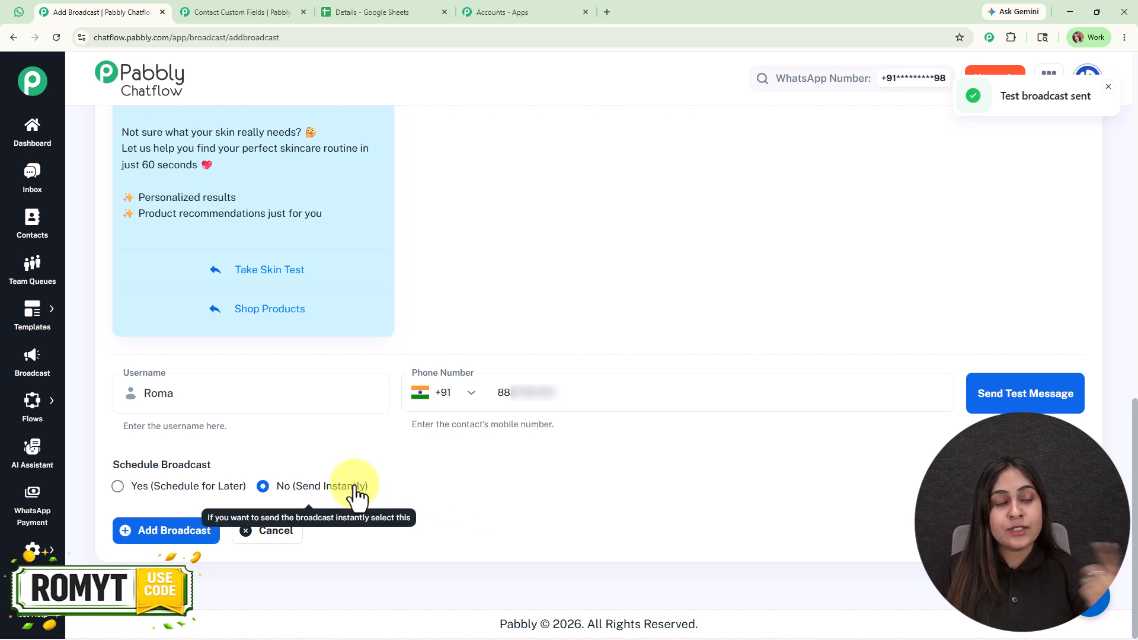
Schedule the broadcast for 05/30/2026 at 12:00 PM and add it
{"action": "left_click", "coordinate": [178, 488]}
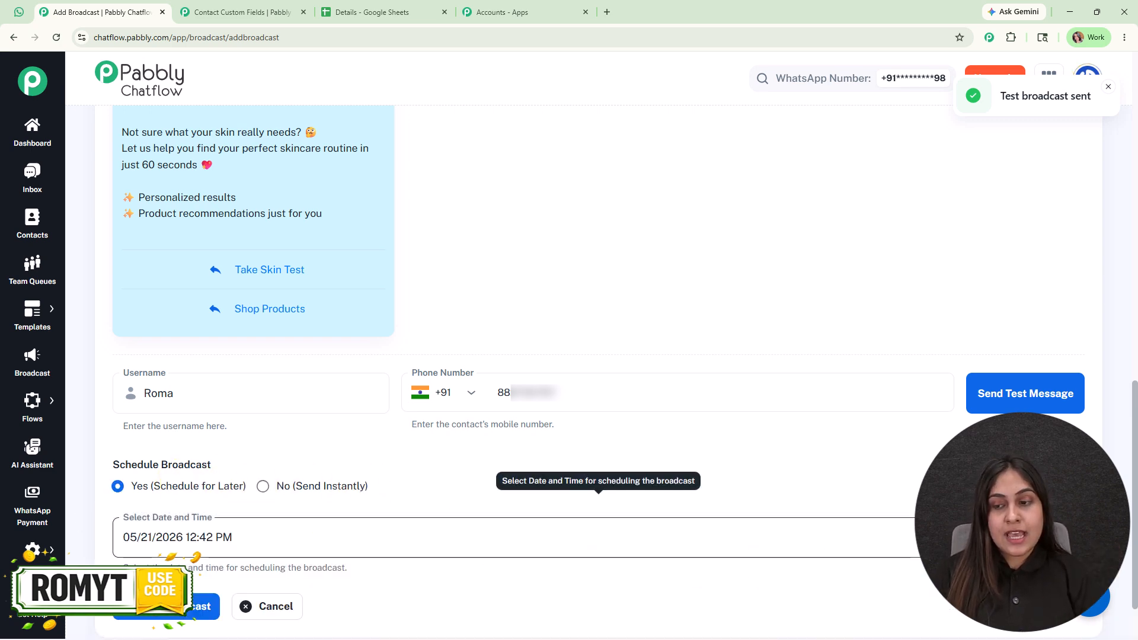
{"action": "left_click", "coordinate": [320, 537]}
{"action": "left_click", "coordinate": [320, 403]}
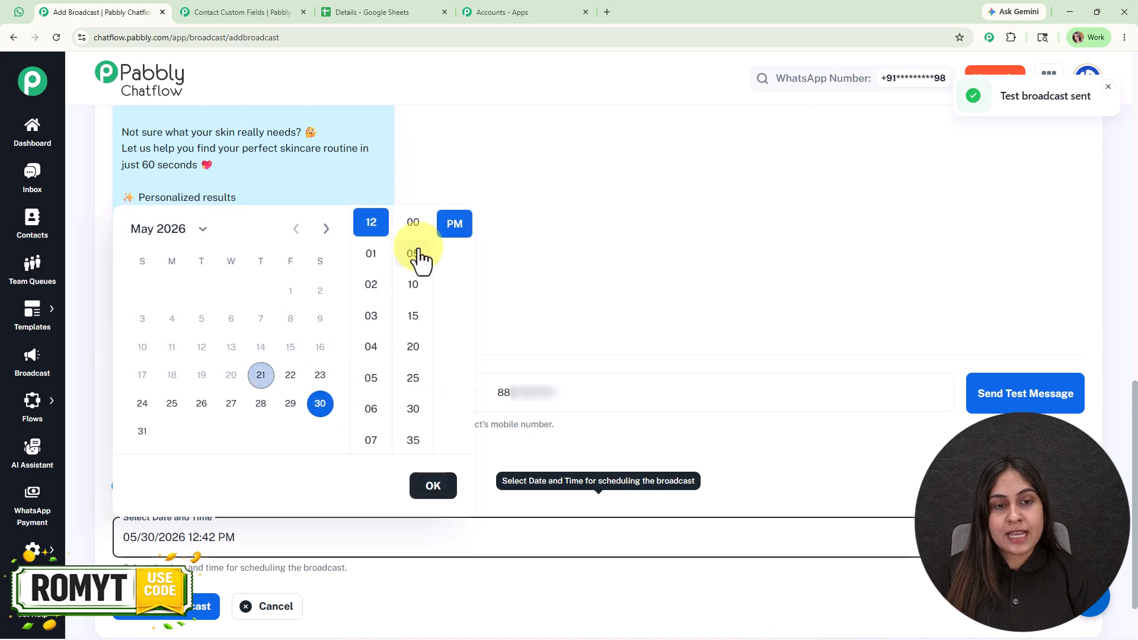
{"action": "left_click", "coordinate": [415, 226]}
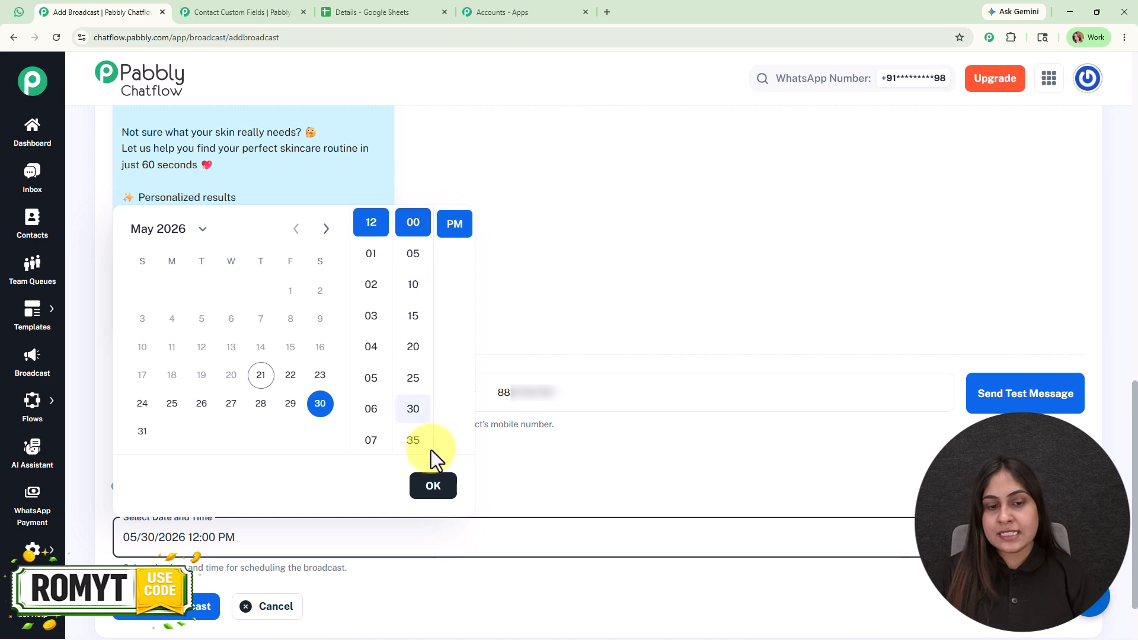
{"action": "left_click", "coordinate": [434, 487]}
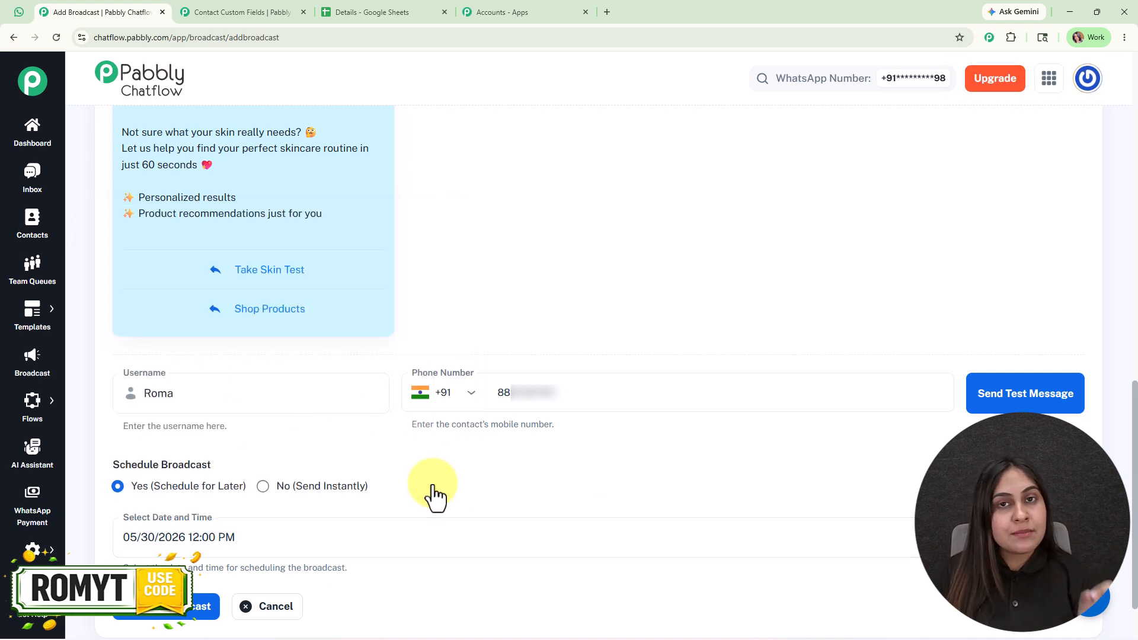
{"action": "left_click", "coordinate": [166, 606]}
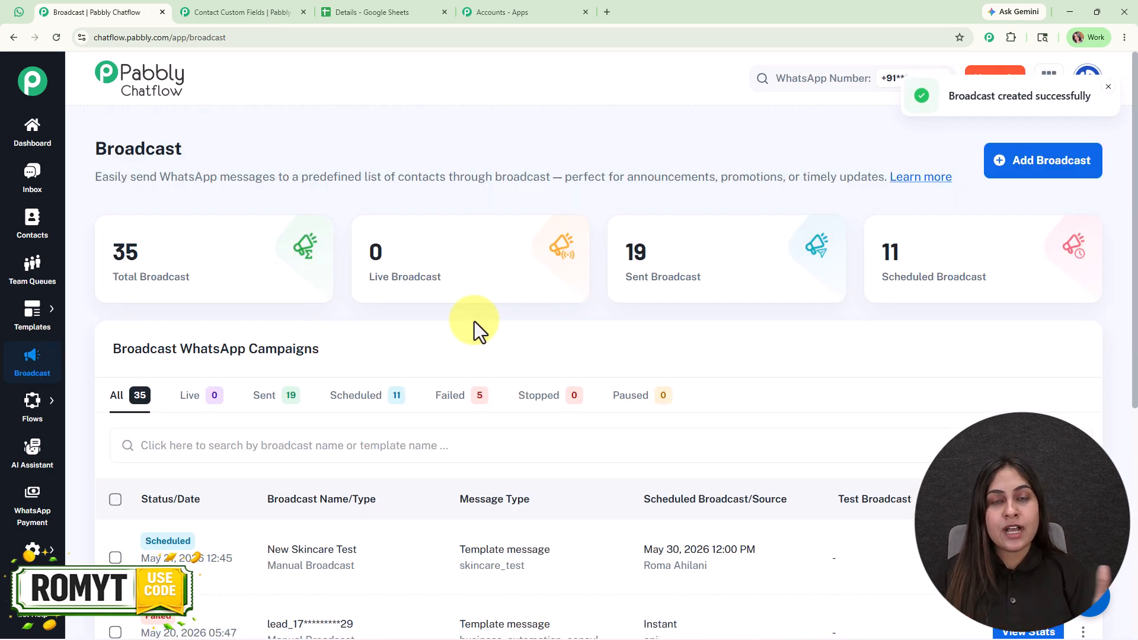
Browse the broadcast campaigns list, examine the report of the Prime Properties Project Message broadcast, and close the report
{"action": "scroll", "coordinate": [689, 424], "scroll_direction": "down", "scroll_amount": 5}
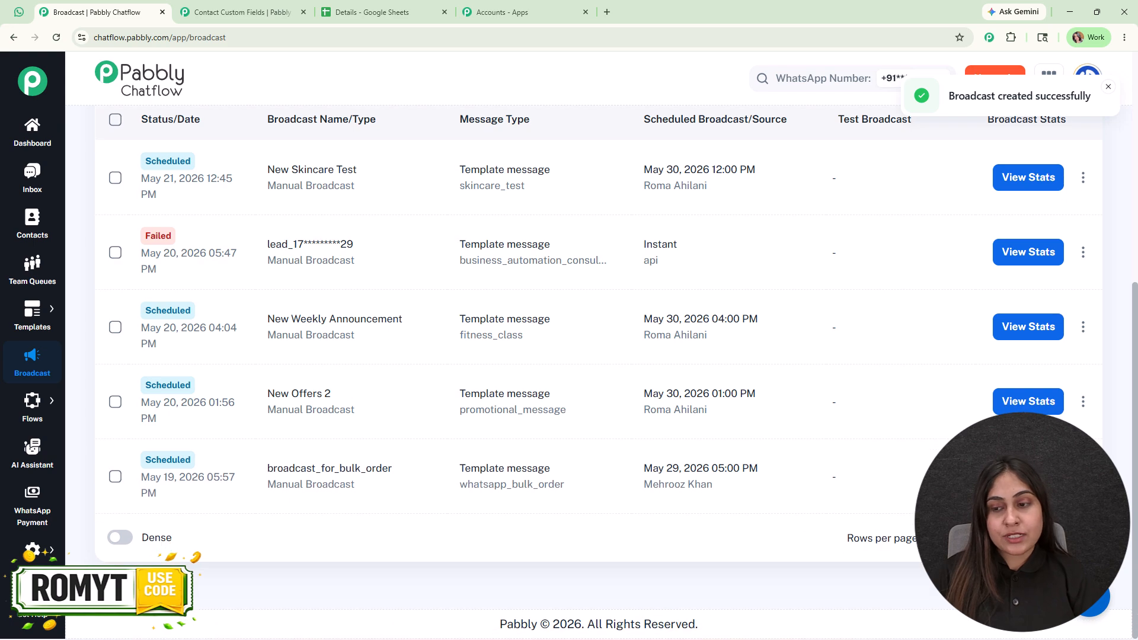
{"action": "left_click", "coordinate": [1083, 538]}
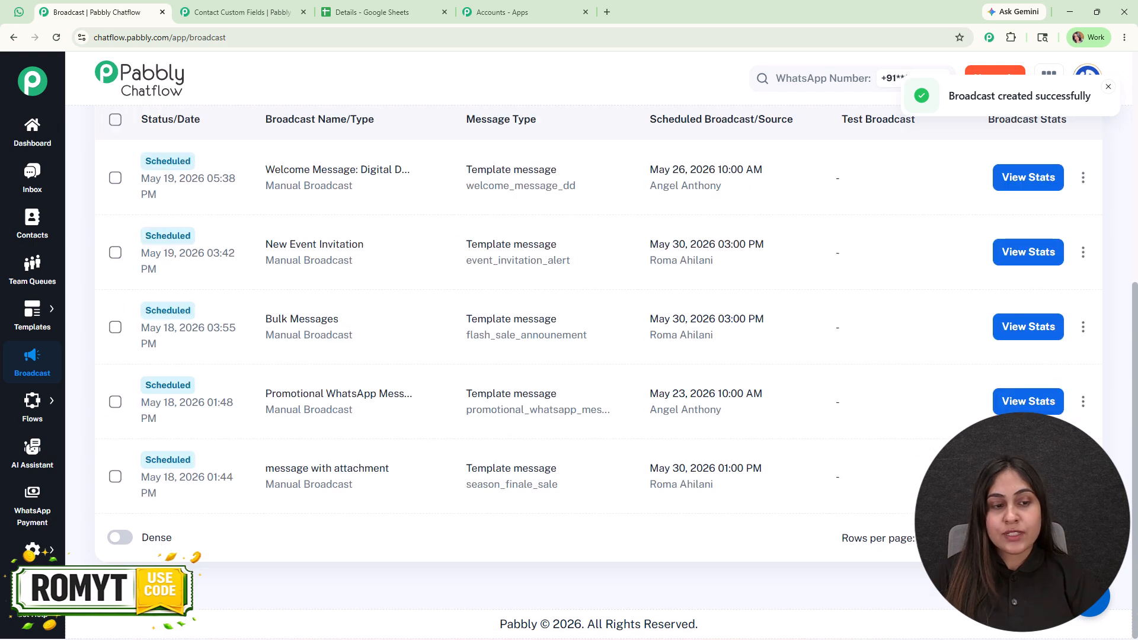
{"action": "left_click", "coordinate": [1084, 539]}
{"action": "left_click", "coordinate": [1010, 255]}
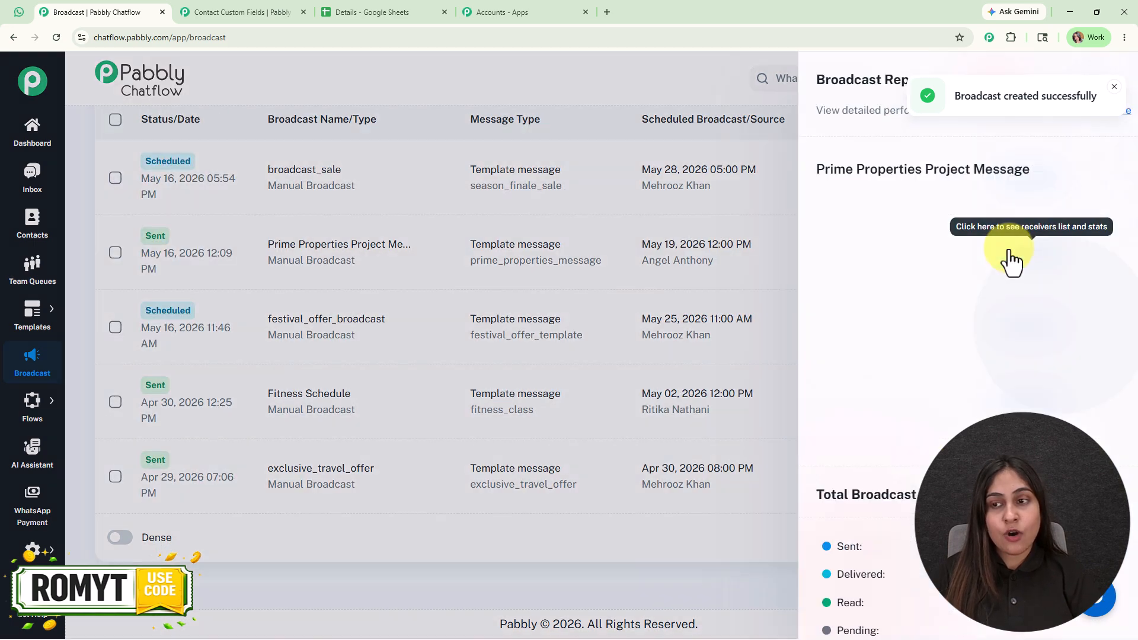
{"action": "scroll", "coordinate": [752, 483], "scroll_direction": "down", "scroll_amount": 4}
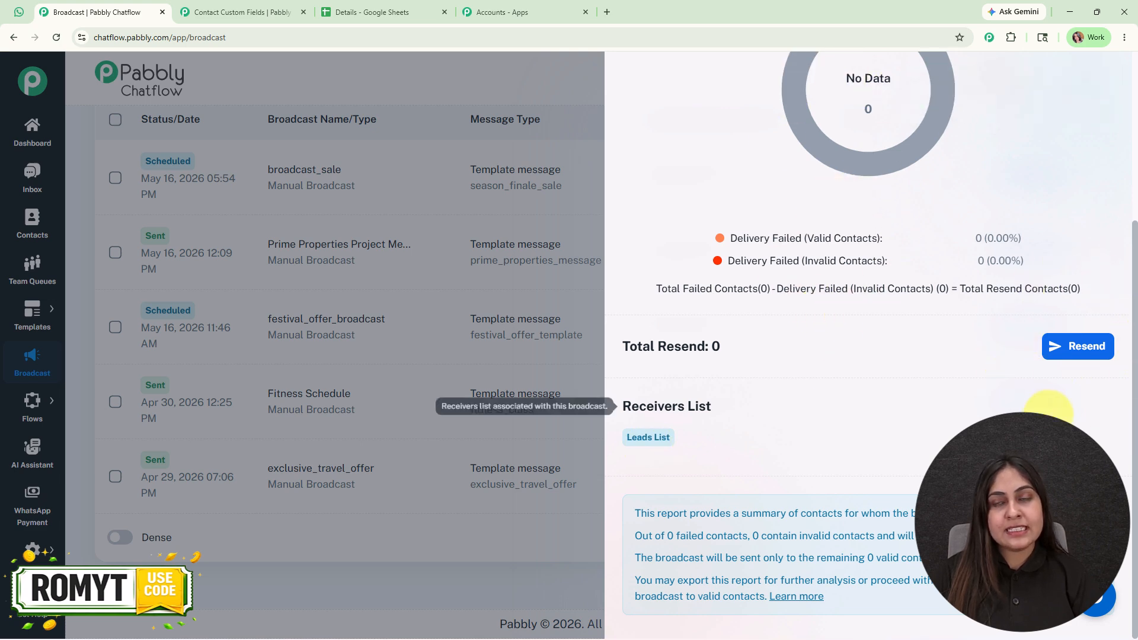
{"action": "scroll", "coordinate": [1115, 267], "scroll_direction": "up", "scroll_amount": 4}
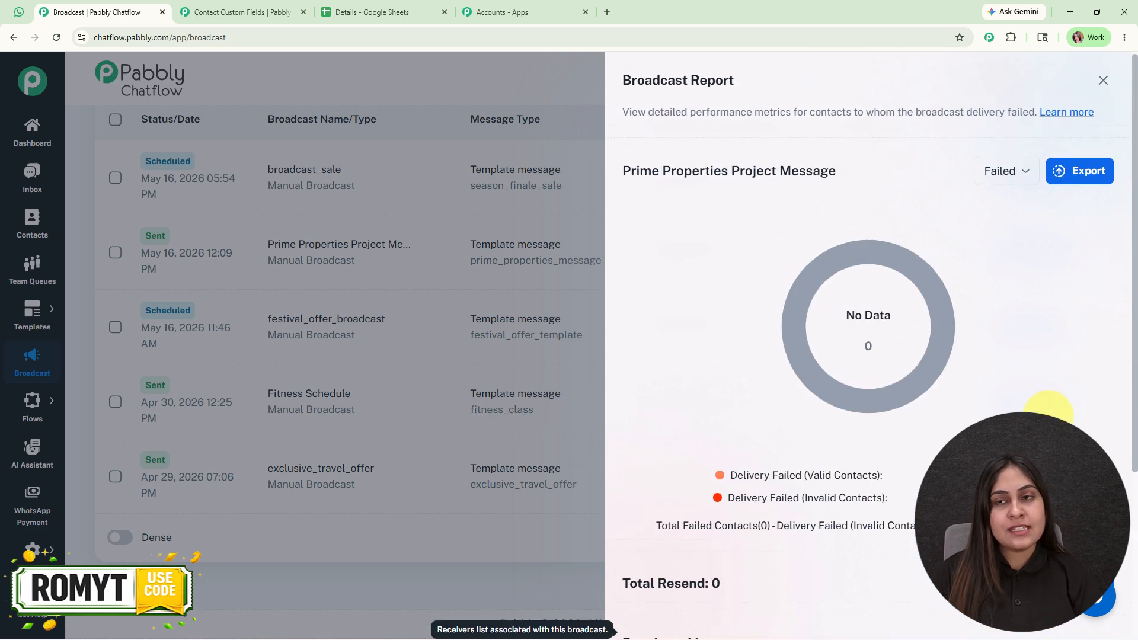
{"action": "left_click", "coordinate": [1097, 93]}
{"action": "scroll", "coordinate": [602, 445], "scroll_direction": "up", "scroll_amount": 6}
{"action": "scroll", "coordinate": [603, 444], "scroll_direction": "up", "scroll_amount": 1}
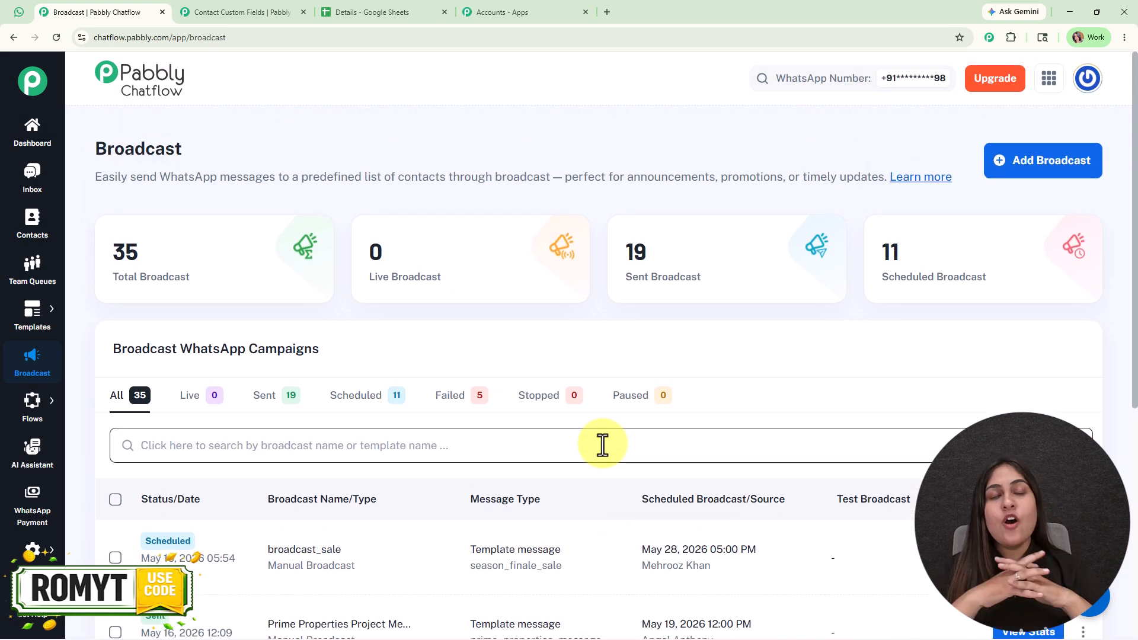